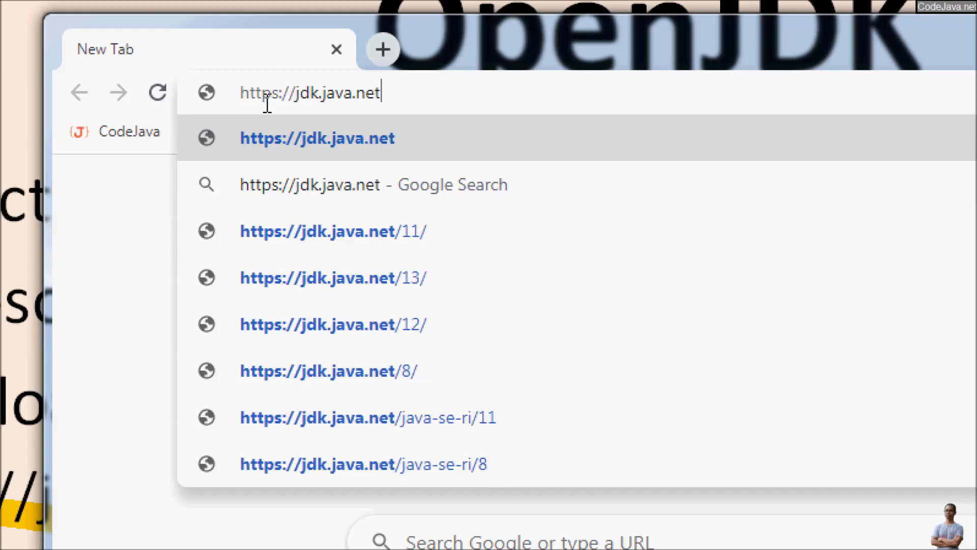
key("Return")
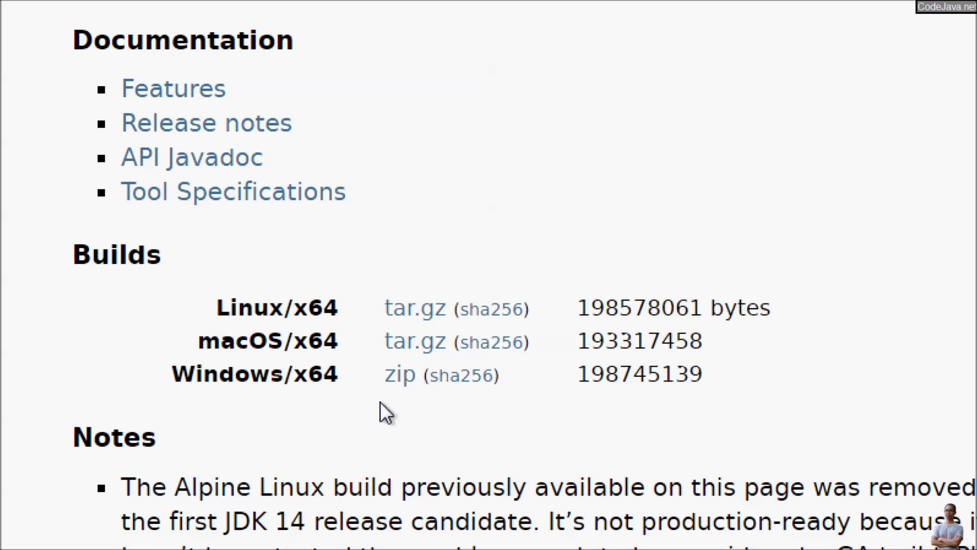
left_click(399, 382)
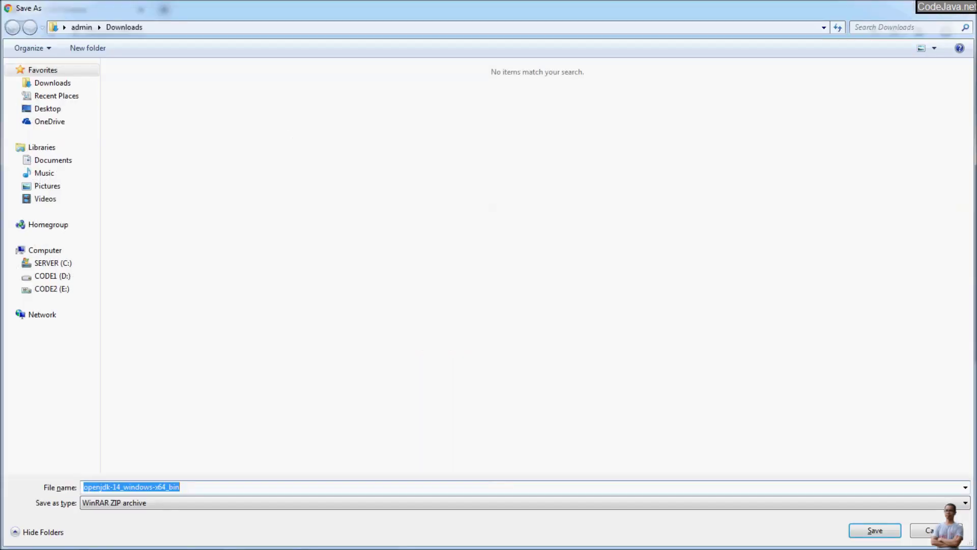
left_click(51, 289)
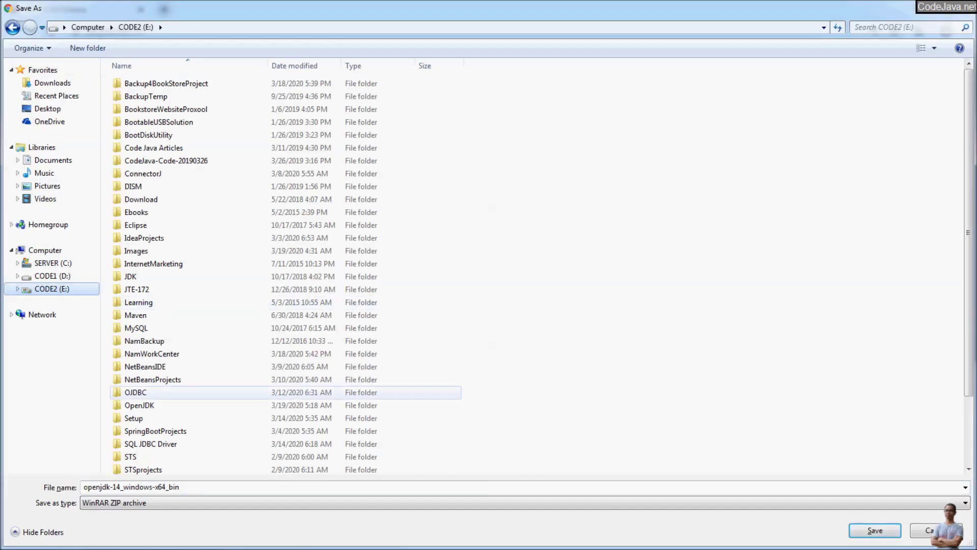
double_click(145, 393)
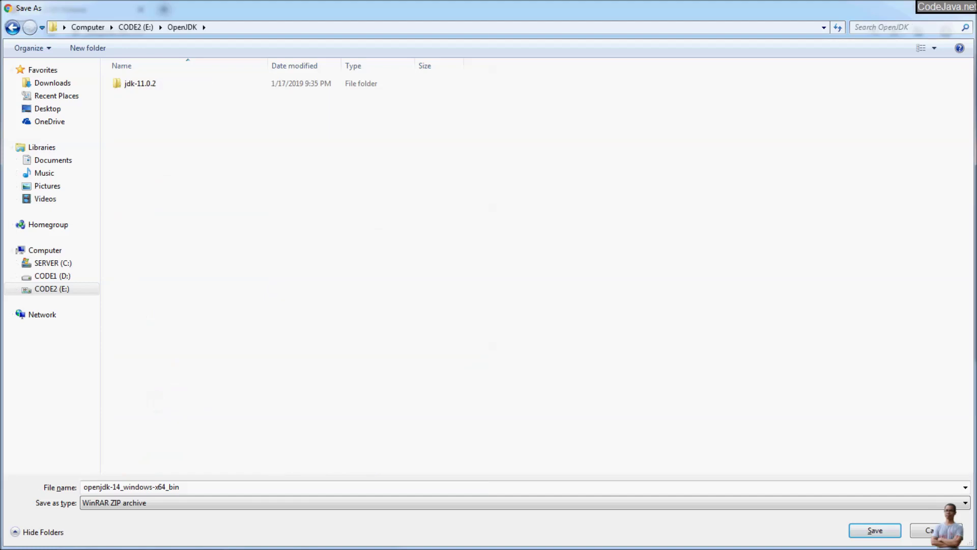
left_click(874, 530)
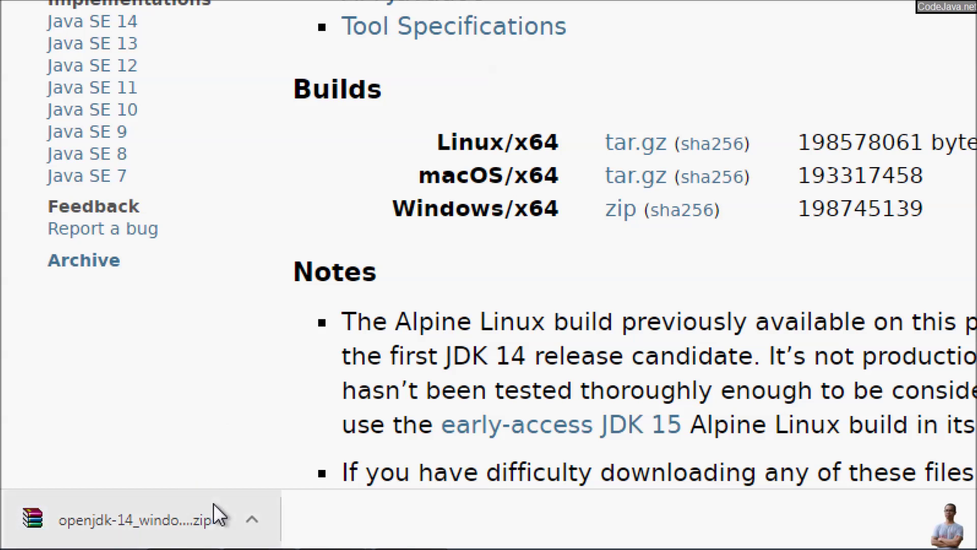
left_click(243, 517)
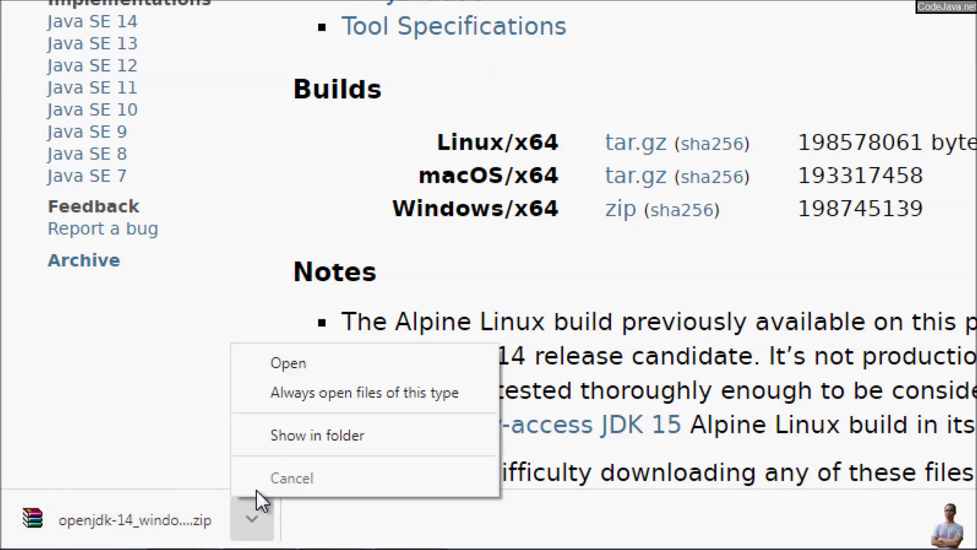
left_click(301, 438)
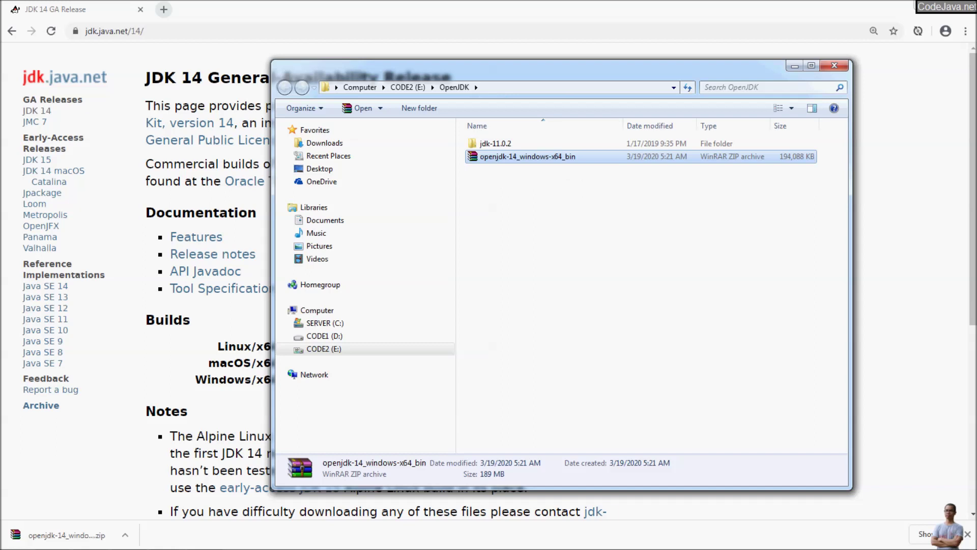
- Open a Command Prompt and set the E: drive's directory with cd e:\OpenJDK
key("super")
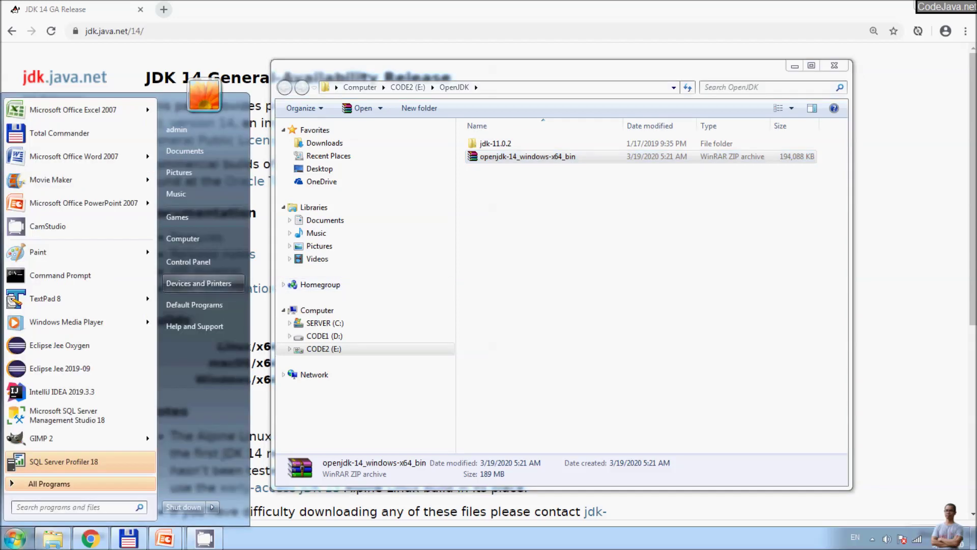
left_click(51, 273)
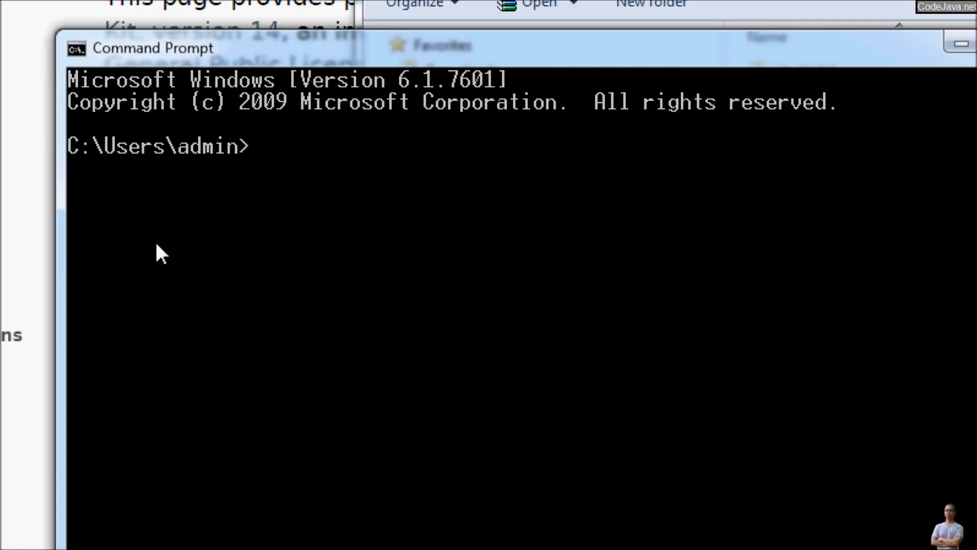
type("e")
key("BackSpace")
type("cd e:\\OpenJDK")
key("Return")
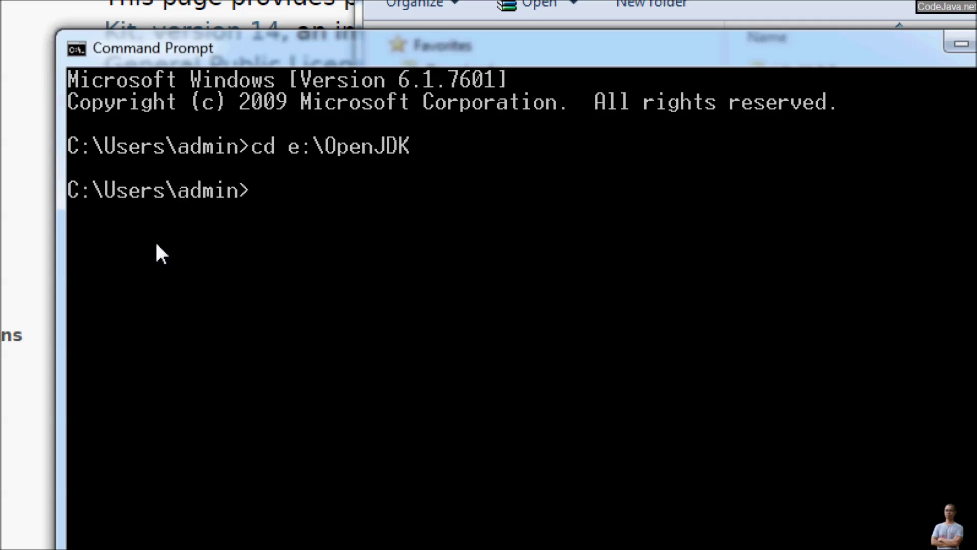
- Switch the Command Prompt to drive e: and list the OpenJDK folder's contents with dir
type("dir")
key("BackSpace")
key("BackSpace")
key("BackSpace")
type("e:")
key("Return")
type("dir")
key("Return")
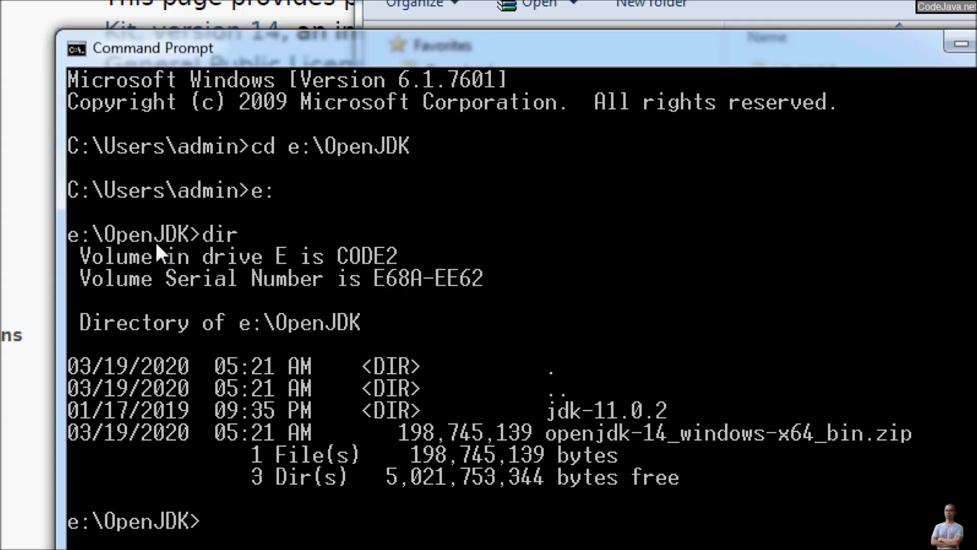
- Try to compute the archive's hash with certutil -hashfile openjdk-14_windows-x64_bin.zip sha256
scroll(159, 246, "down", 2)
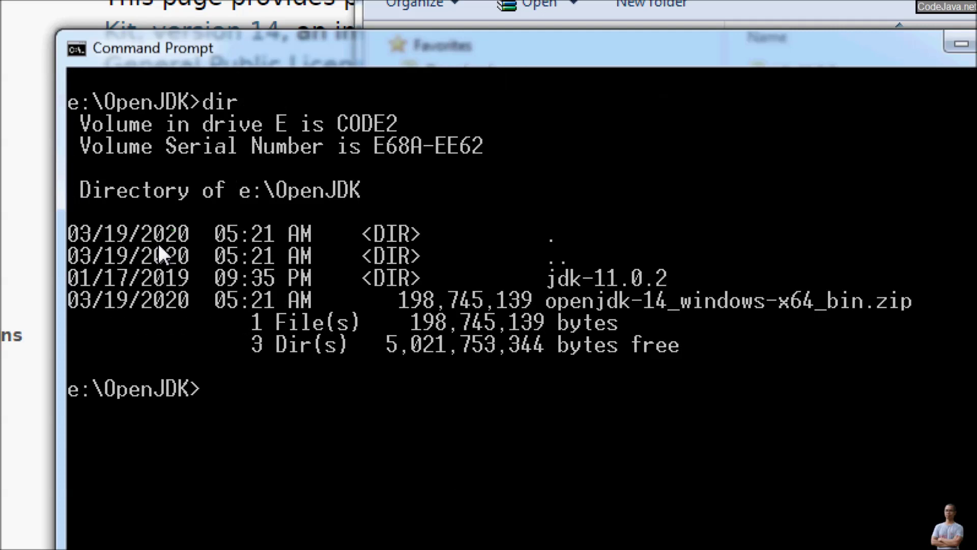
scroll(159, 248, "down", 2)
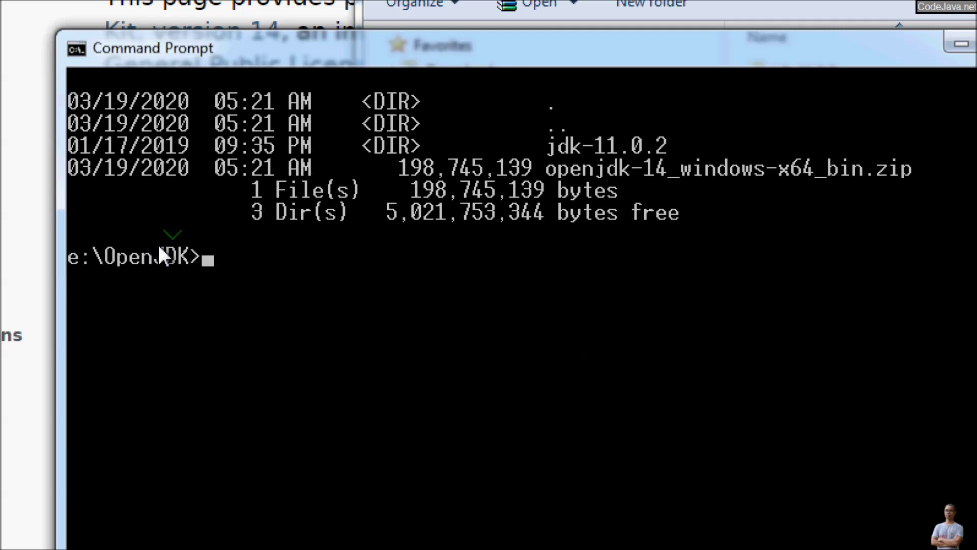
type("cer")
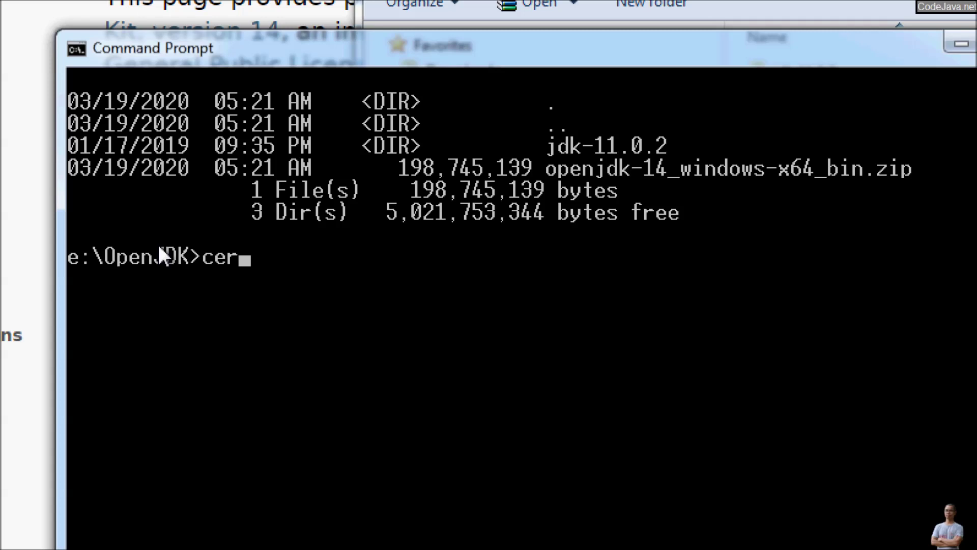
type("tutil")
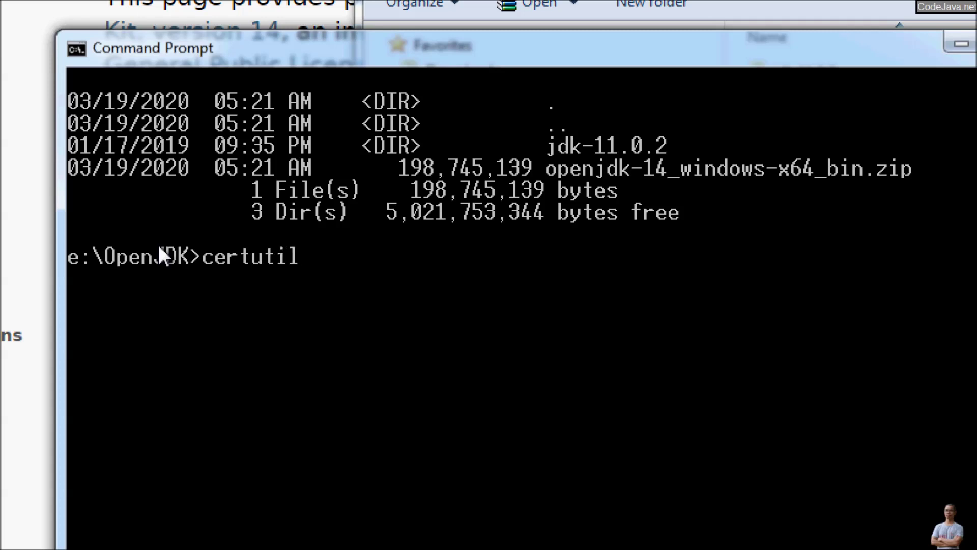
type(" -hashfile")
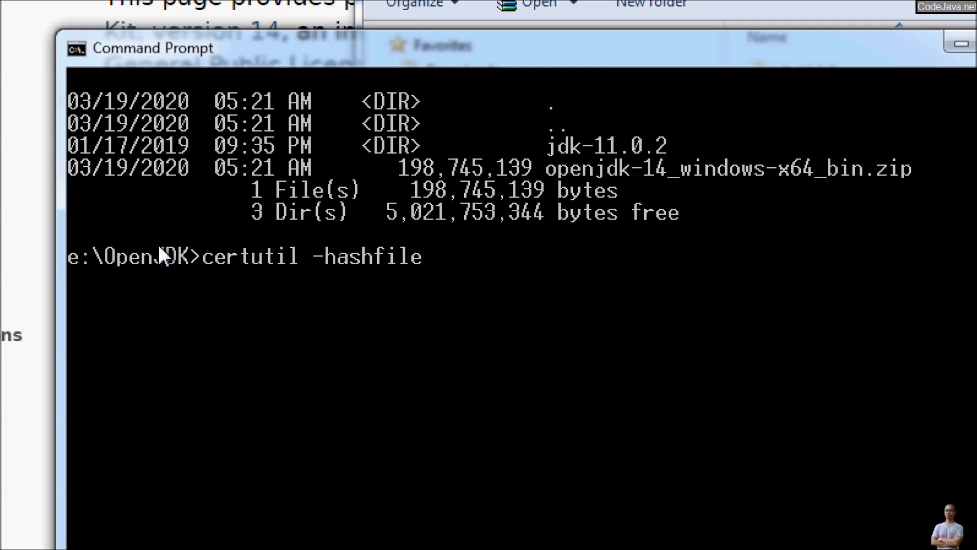
type(" ope")
key("Tab")
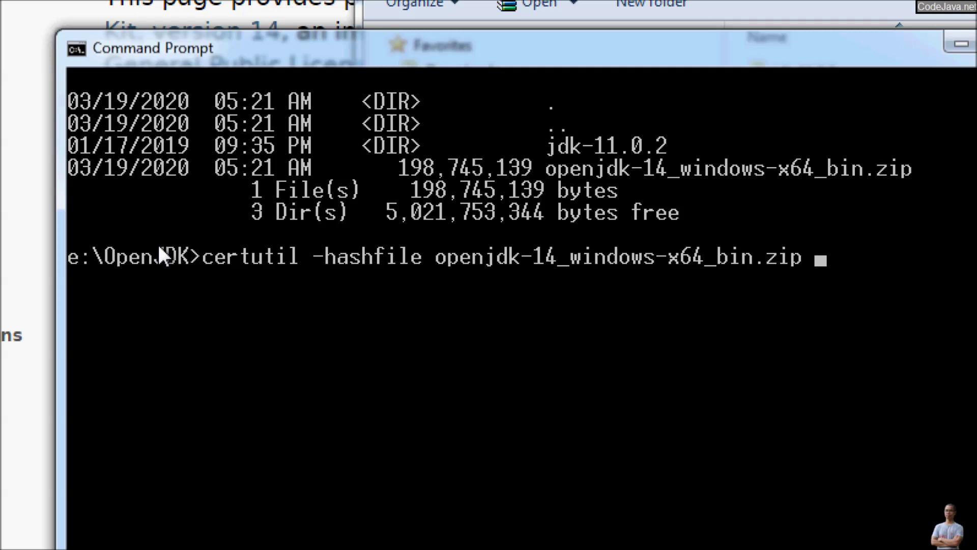
type("sah")
key("BackSpace")
key("BackSpace")
type("ha")
type("24")
key("BackSpace")
type("56")
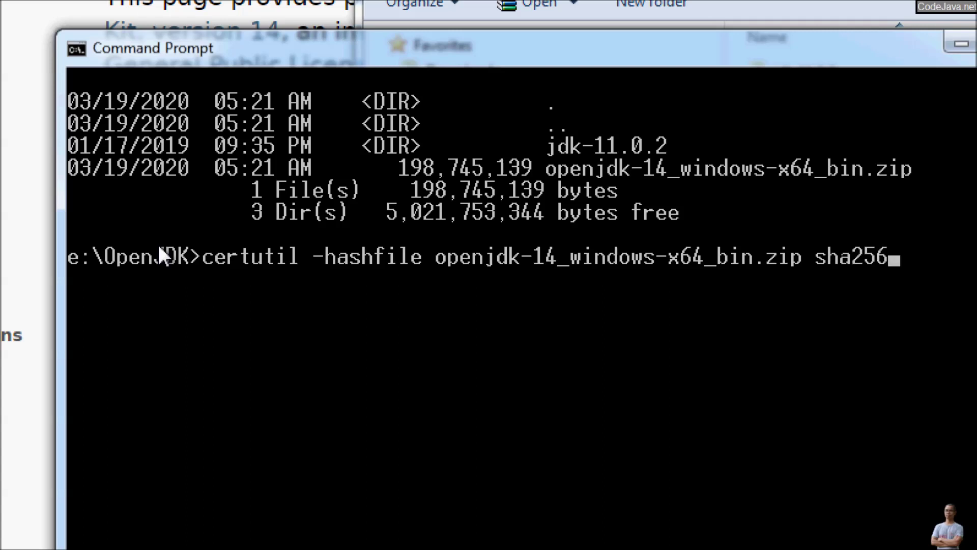
key("Return")
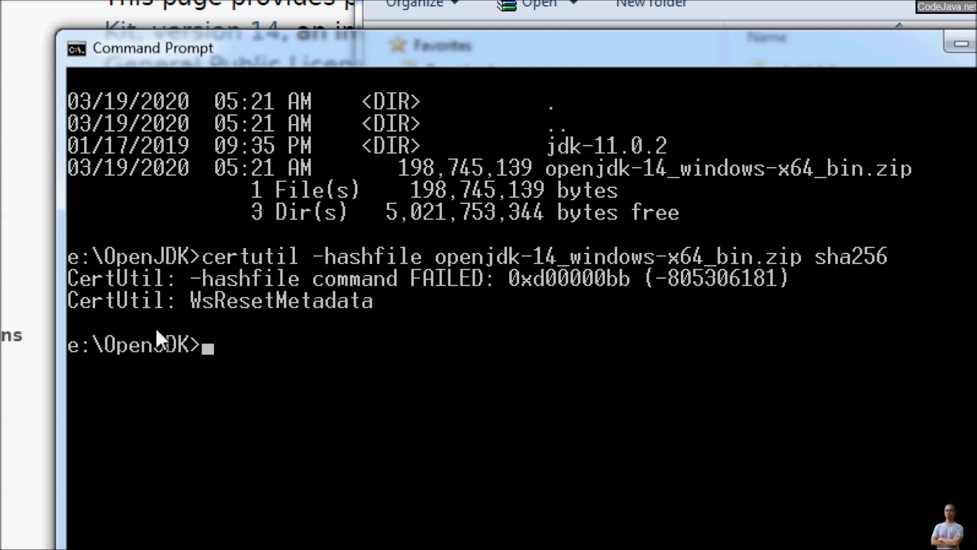
- Rerun the certutil hash command for openjdk-14_windows-x64_bin.zip with the algorithm name in capitals as SHA256
key("Up")
key("BackSpace")
key("BackSpace")
key("BackSpace")
key("BackSpace")
key("BackSpace")
key("BackSpace")
type("SHA2")
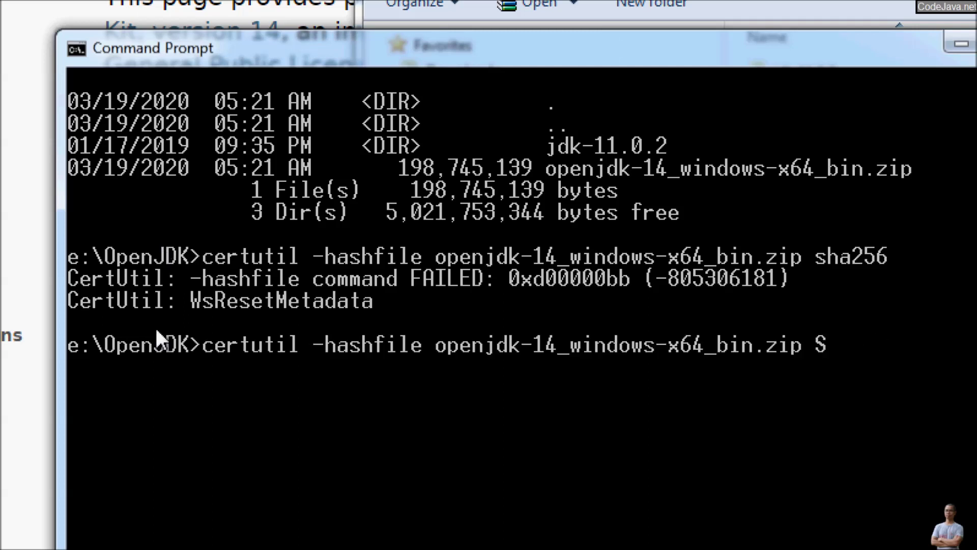
type("56")
key("Return")
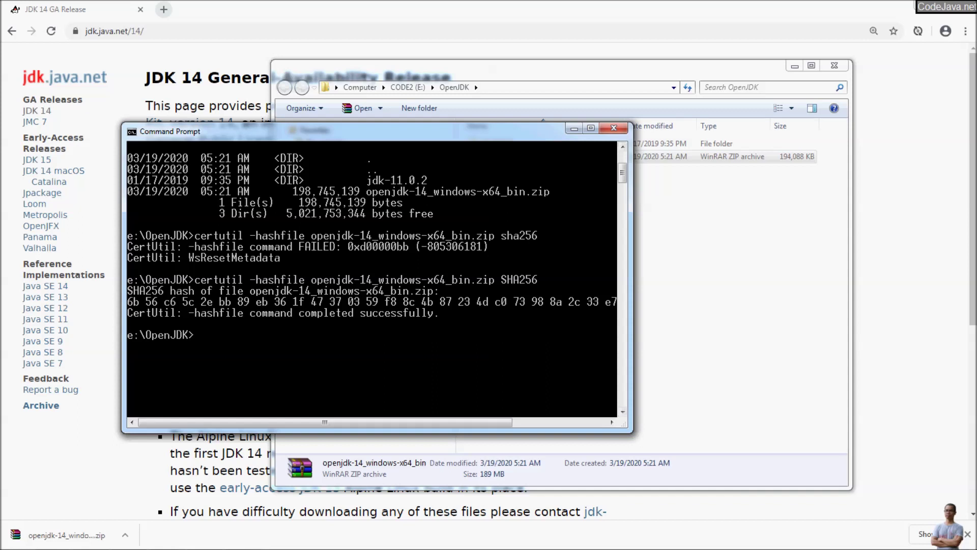
- Compare the full computed hash with the published Windows/x64 sha256 checksum from the JDK 14 page, enlarged and placed below the console output
left_click_drag(632, 275, 755, 275)
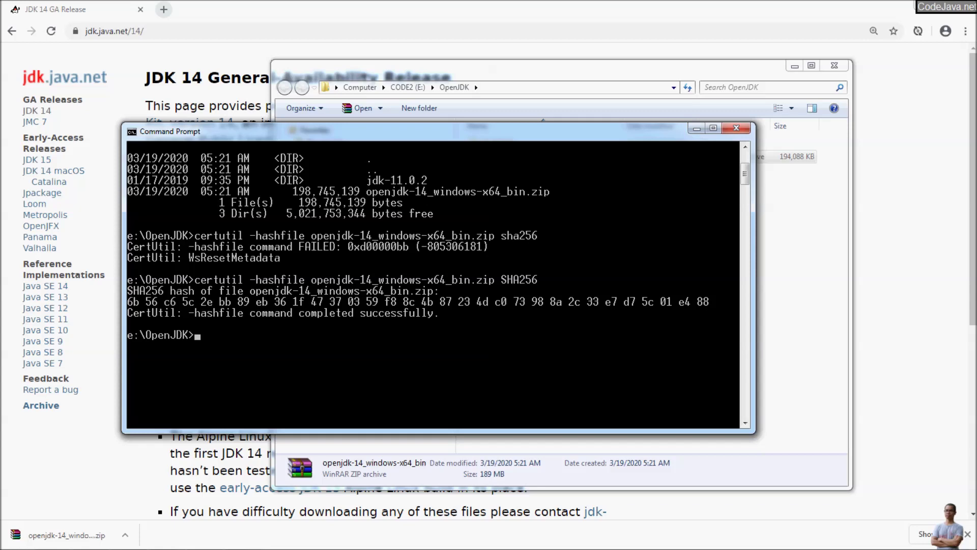
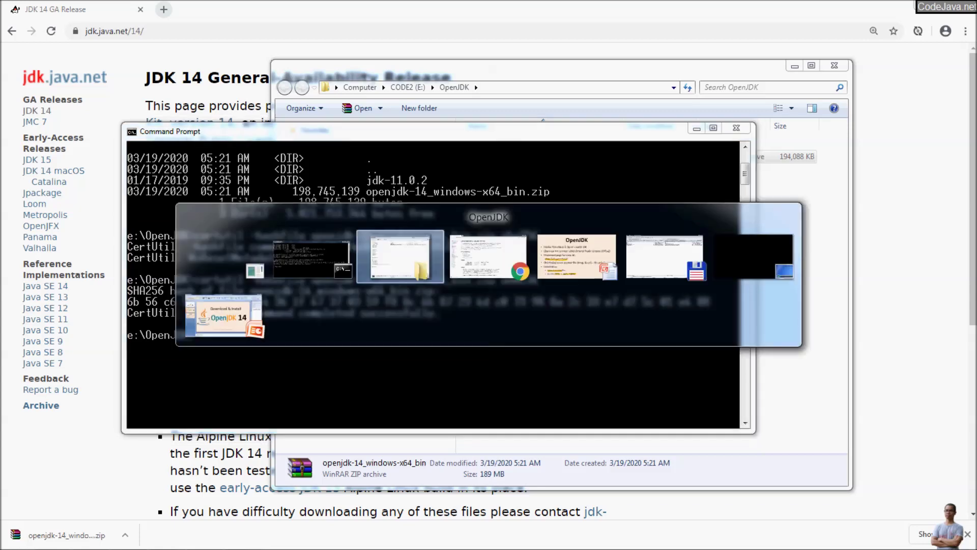
key("alt+Tab")
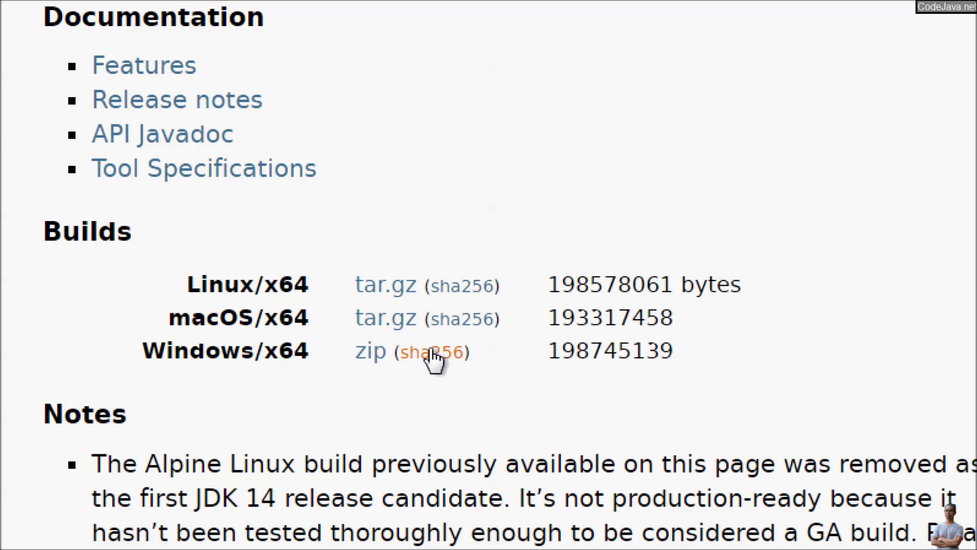
left_click(432, 352)
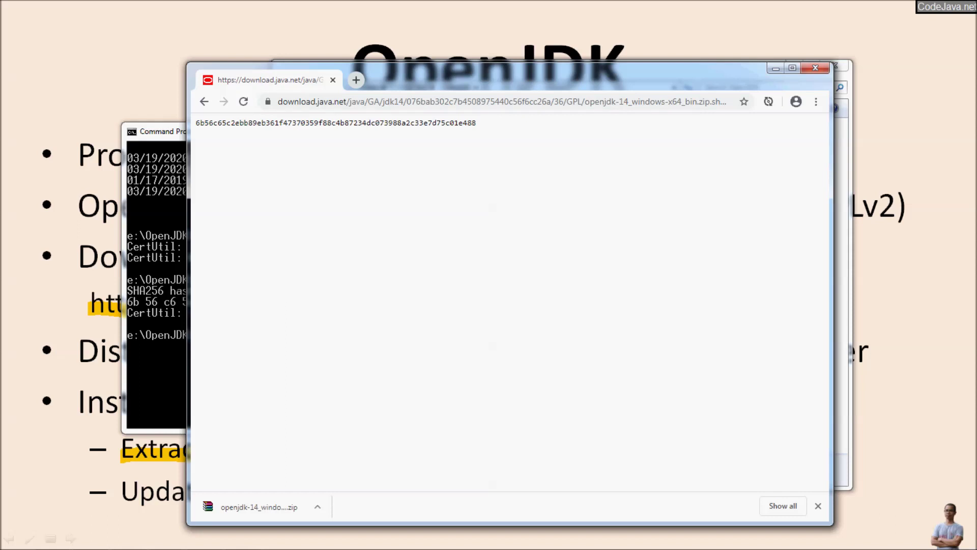
key("ctrl+plus")
key("ctrl+plus")
key("ctrl+plus")
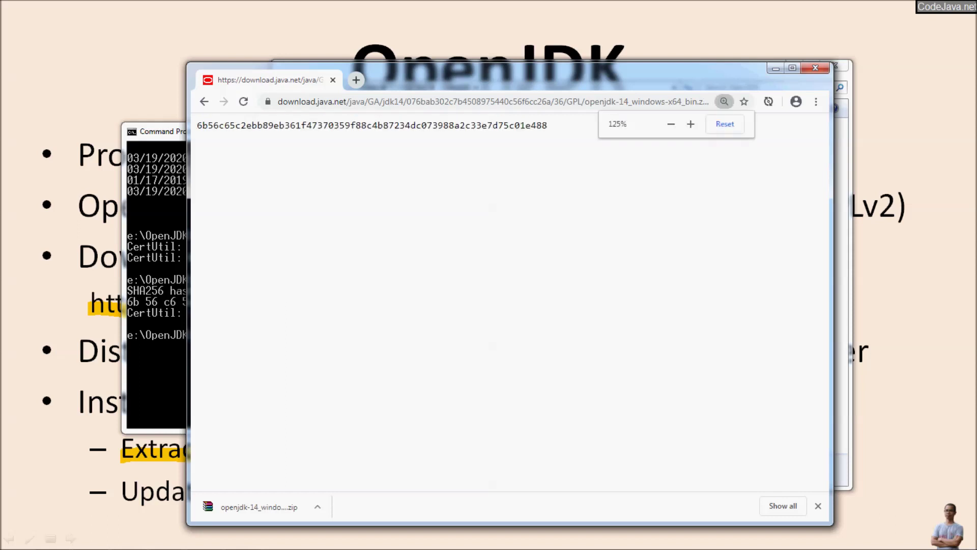
key("ctrl+0")
left_click_drag(509, 71, 451, 354)
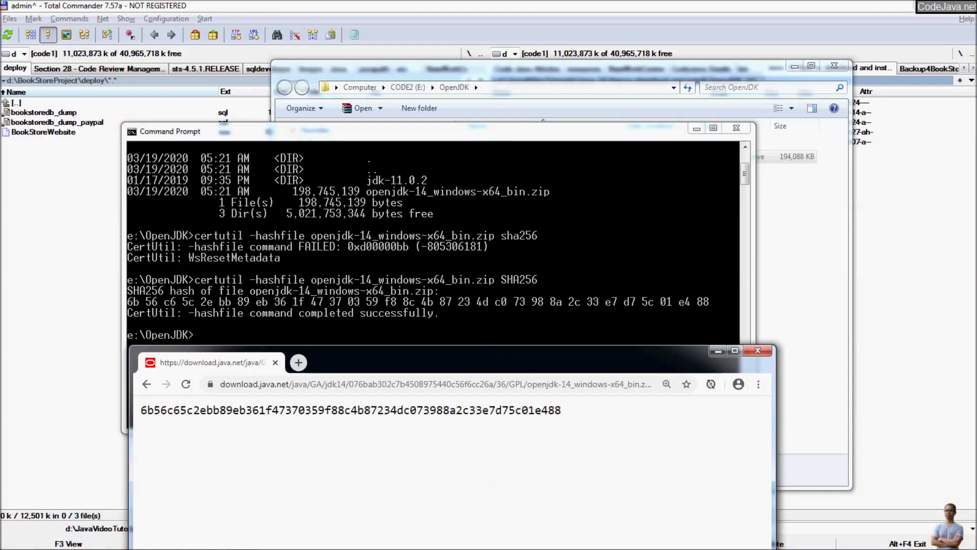
- Return to the Command Prompt and check the current Java version with java -version
left_click(758, 350)
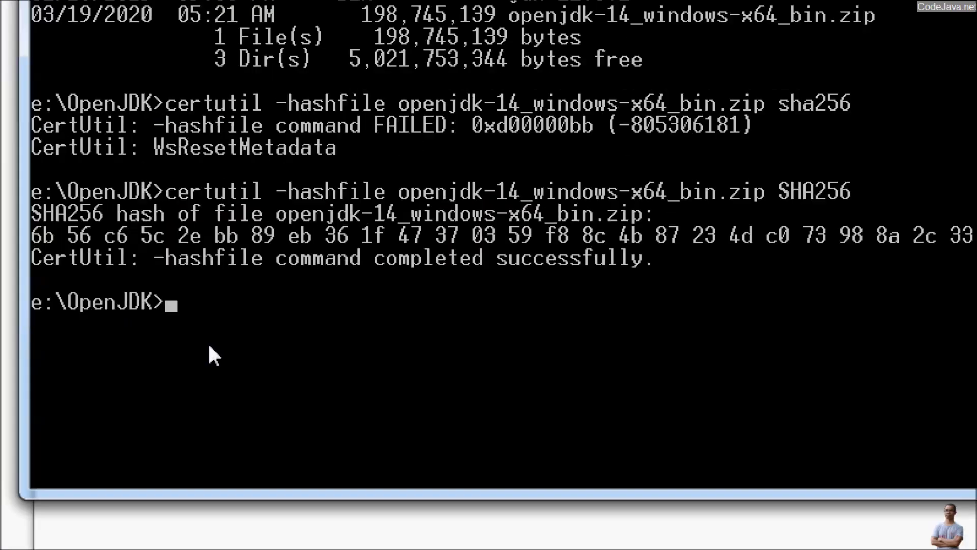
type("java -version")
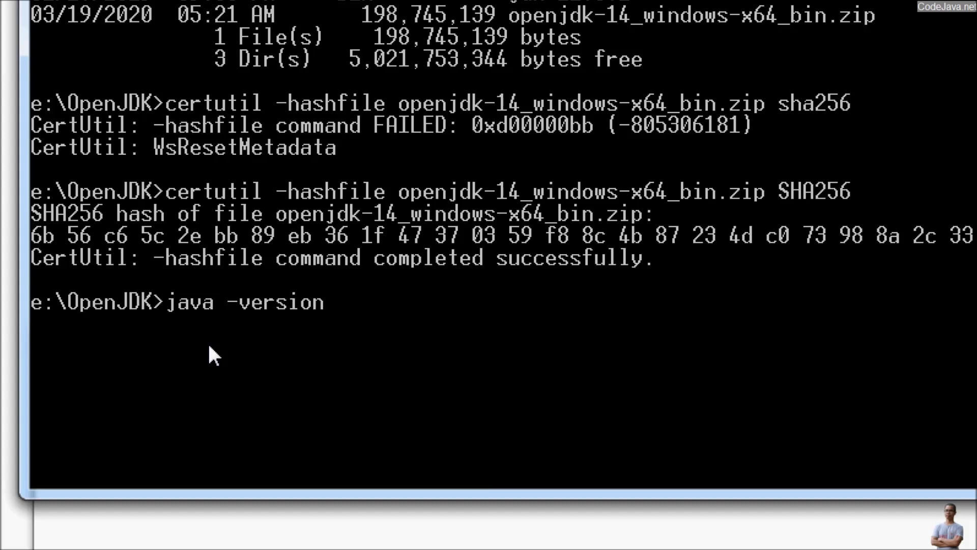
key("Return")
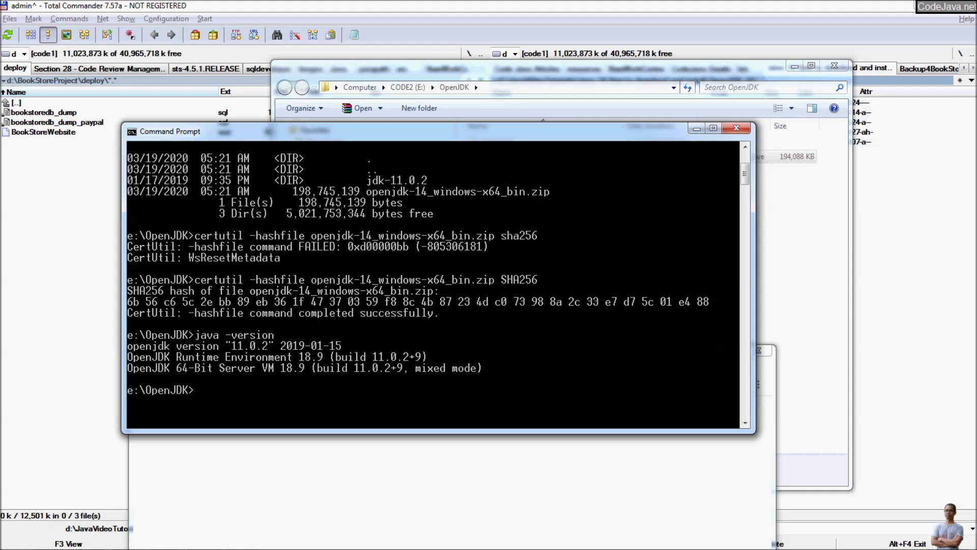
- Extract openjdk-14_windows-x64_bin.zip directly into the E:\OpenJDK folder in Windows Explorer and select the extracted jdk-14 folder
key("alt+Tab")
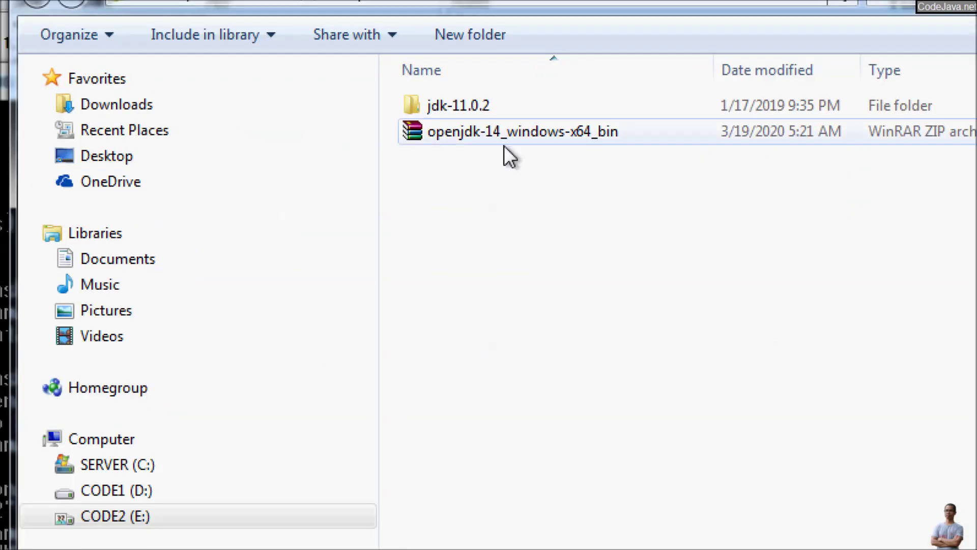
right_click(507, 128)
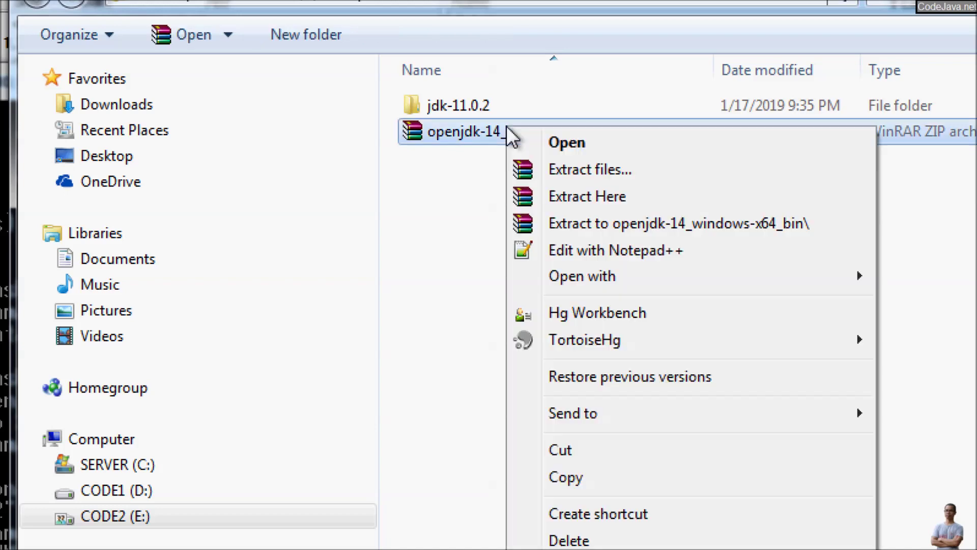
left_click(588, 198)
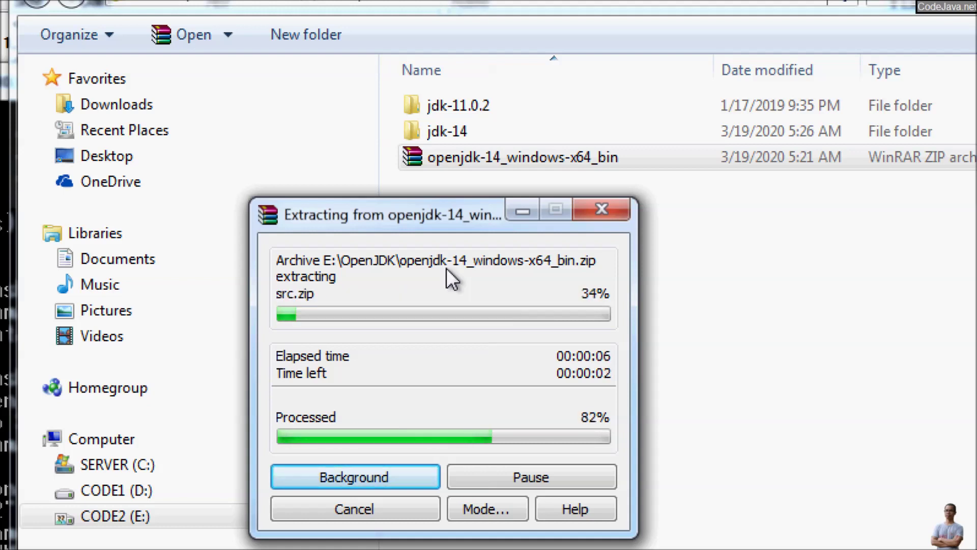
left_click(448, 133)
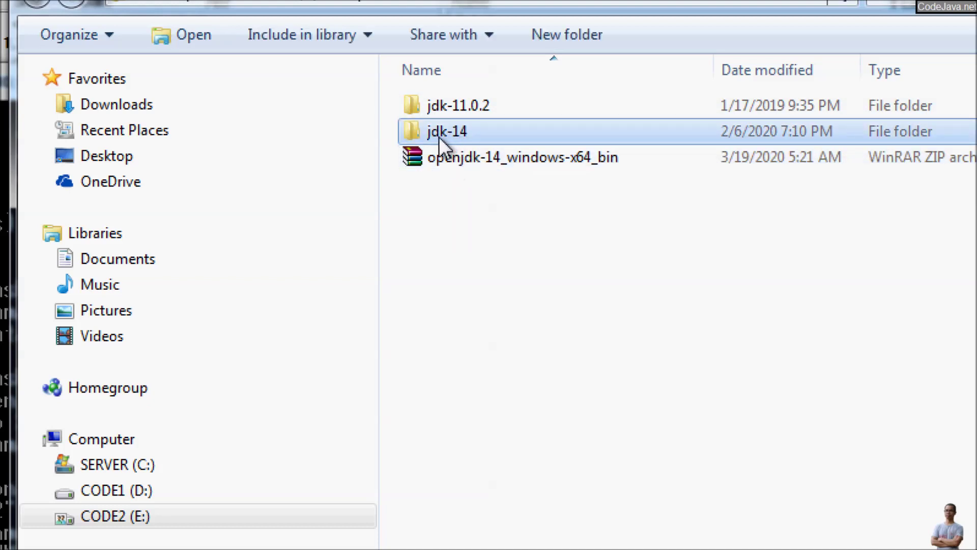
mouse_move(443, 135)
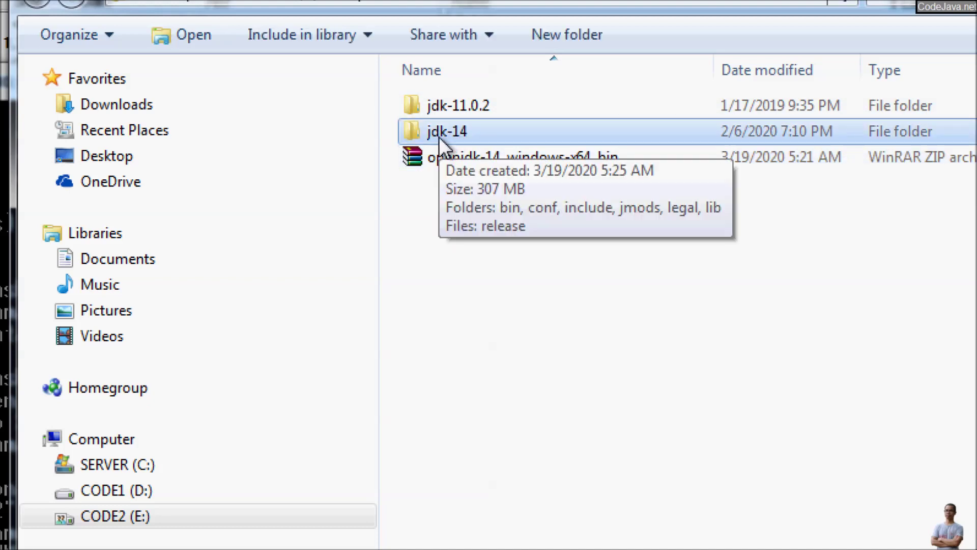
- Look through the extracted jdk-14 folder and its bin subfolder, and copy the folder path E:\OpenJDK\jdk-14
double_click(469, 133)
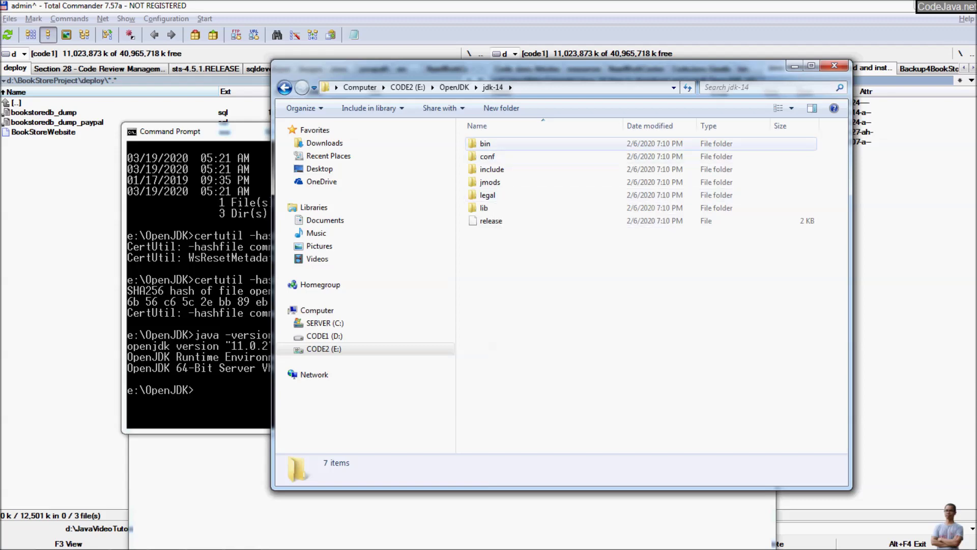
double_click(485, 144)
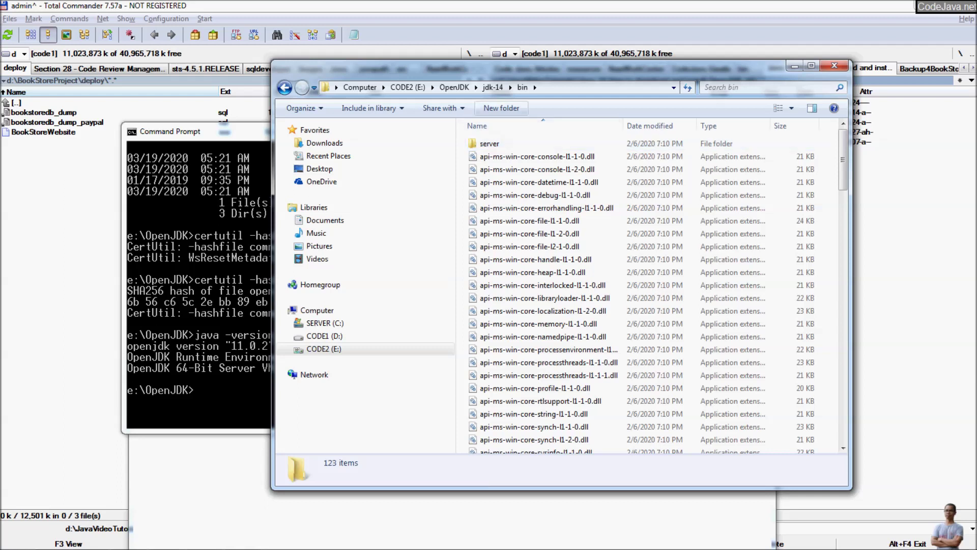
key("BackSpace")
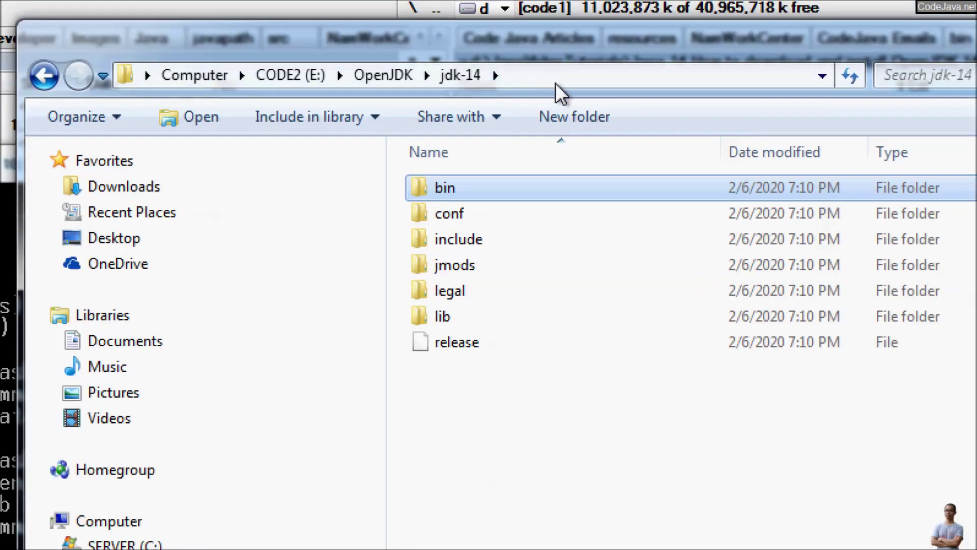
left_click(557, 80)
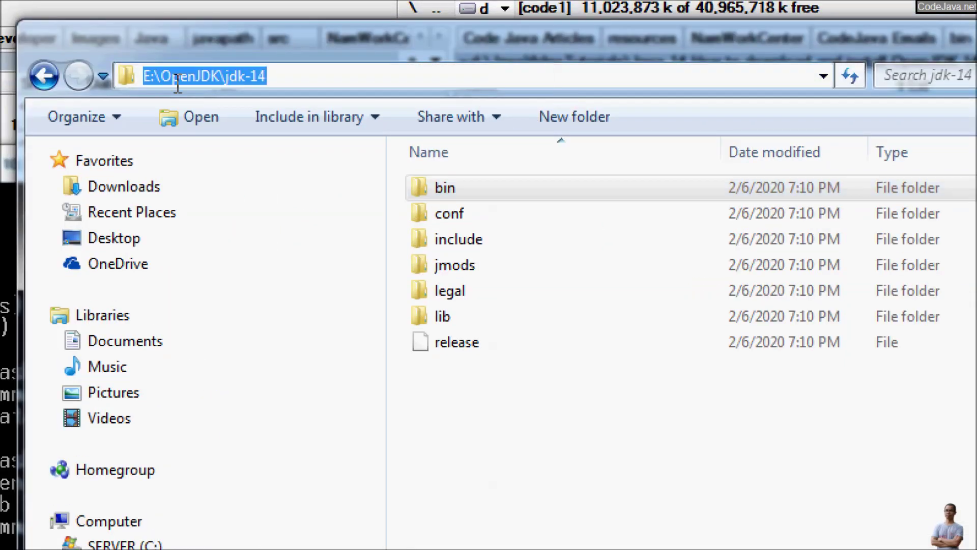
right_click(190, 87)
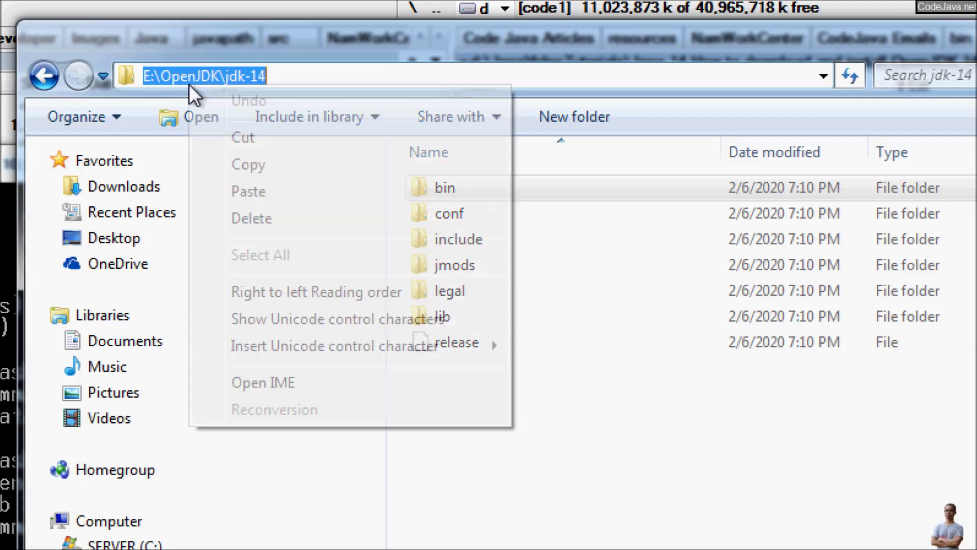
left_click(279, 167)
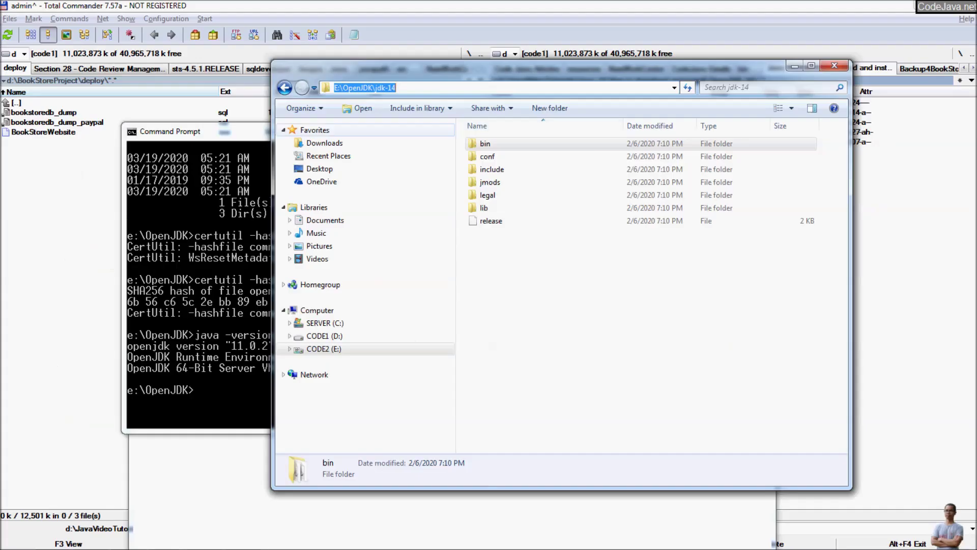
- Close the Command Prompt window and return to the jdk-14 folder in Windows Explorer, maximized
key("alt+Tab")
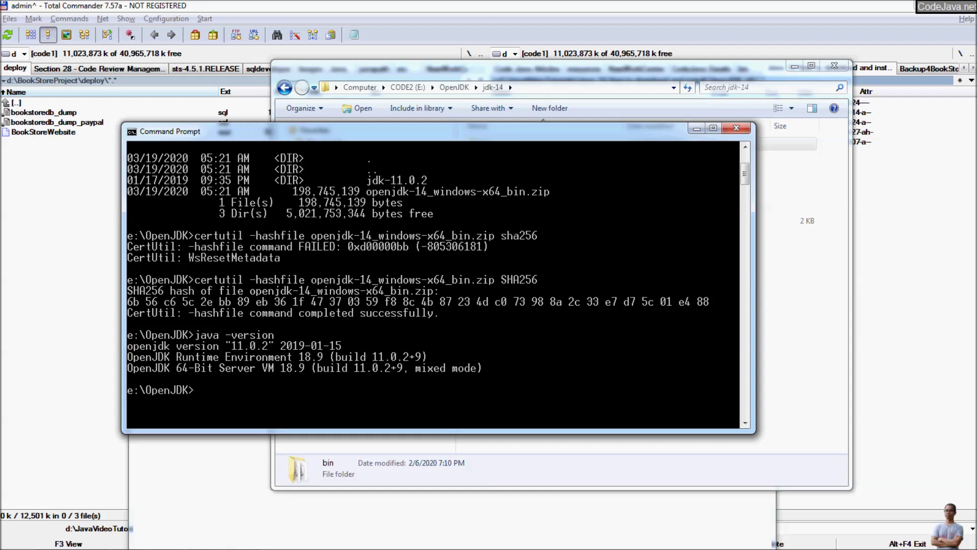
left_click(736, 127)
key("alt+Tab")
key("alt+Tab")
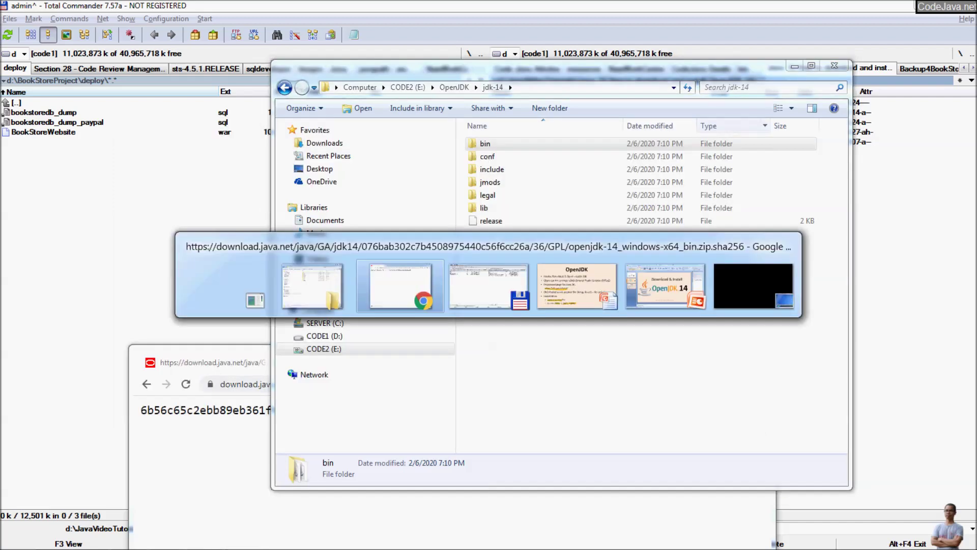
key("alt+shift+Tab")
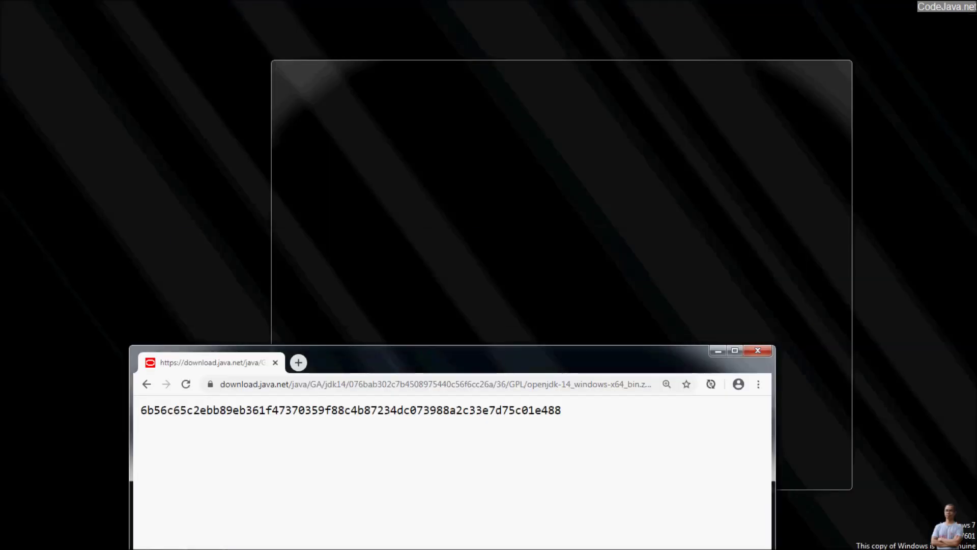
key("alt+Tab")
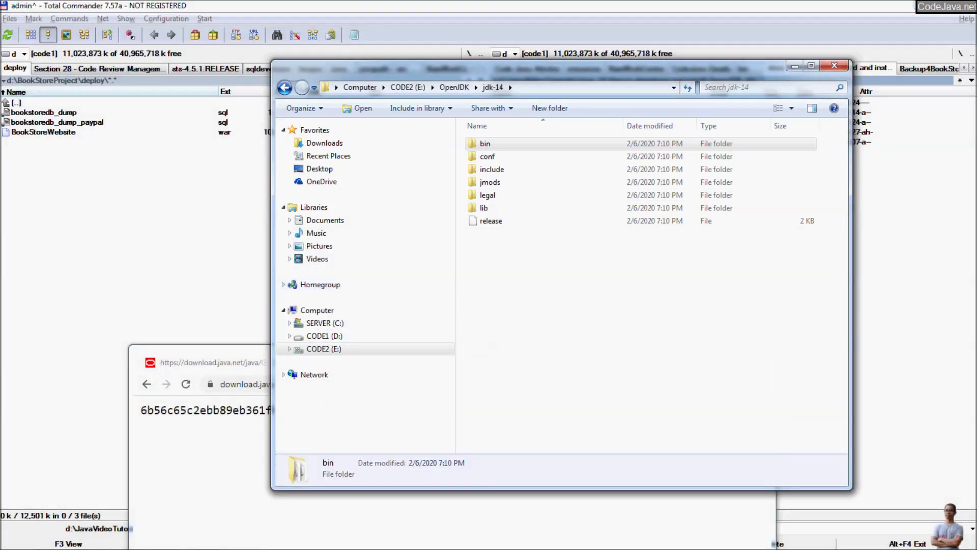
key("super+Up")
- Search Windows for "enviro", choose to edit the system environment variables, and open the Environment Variables dialog
key("super")
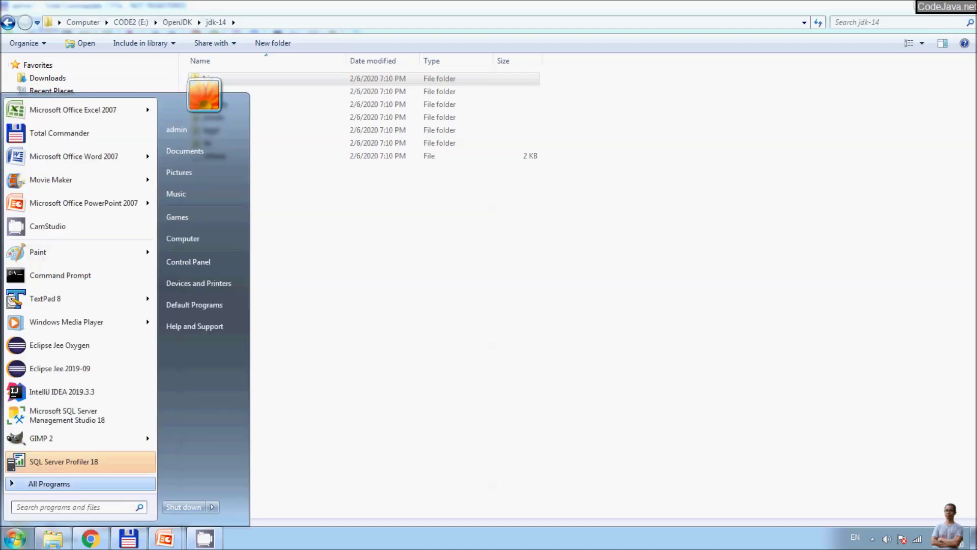
type("enc")
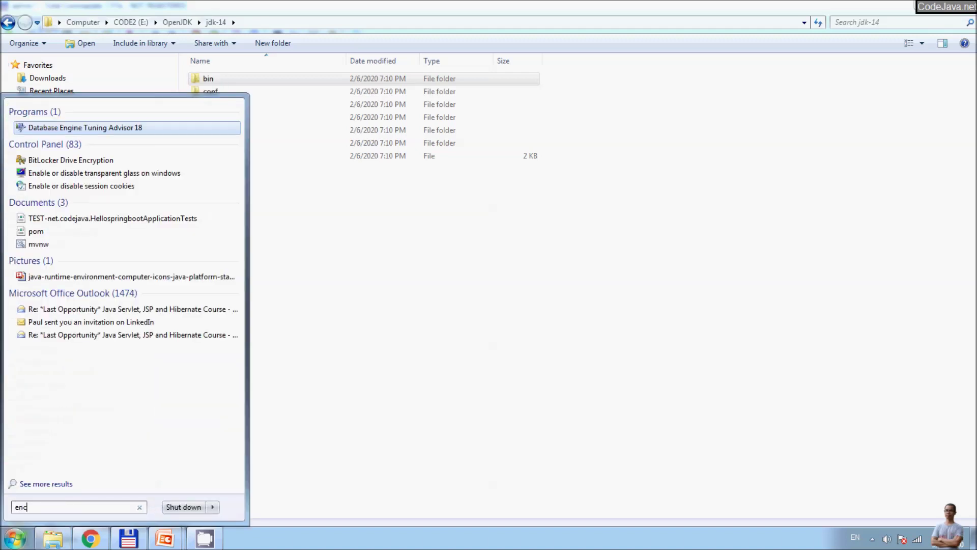
key("BackSpace")
type("viro")
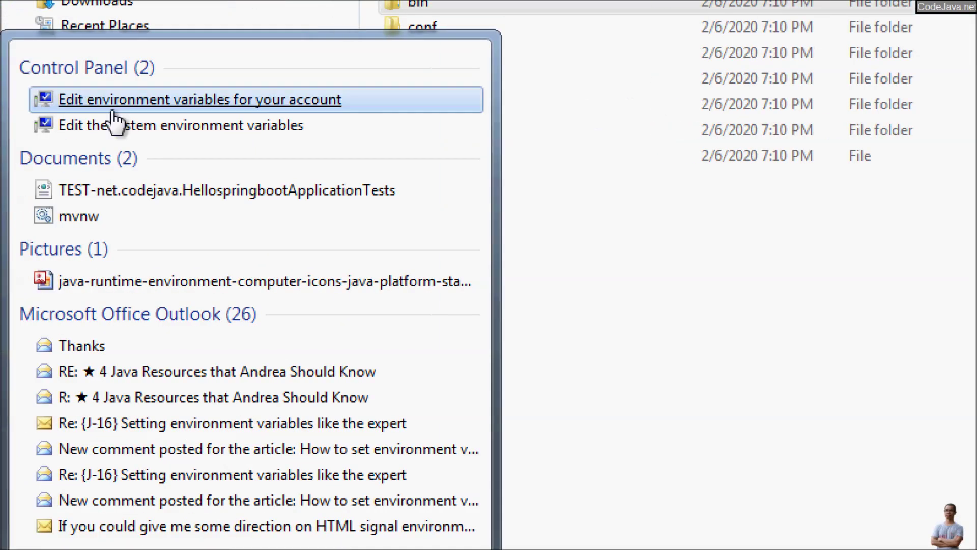
left_click(187, 130)
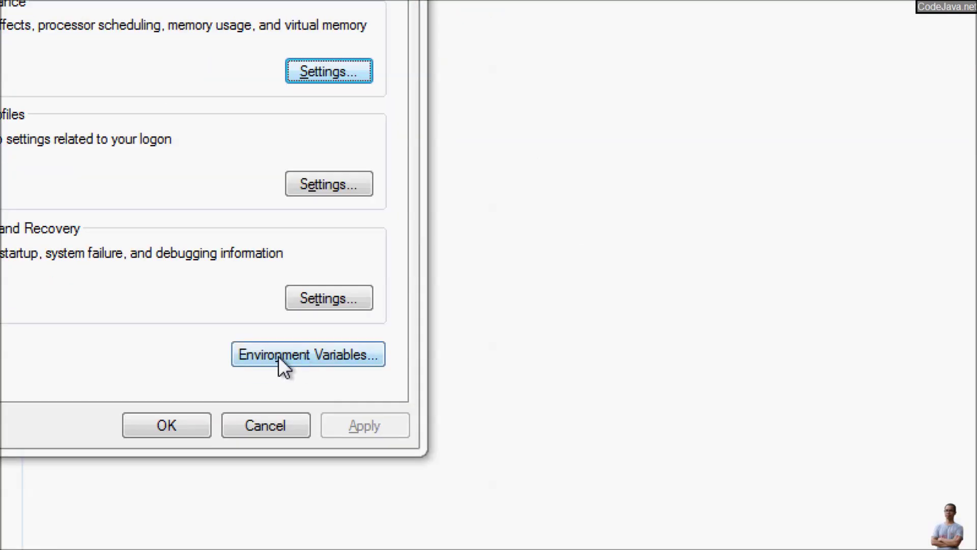
left_click(288, 356)
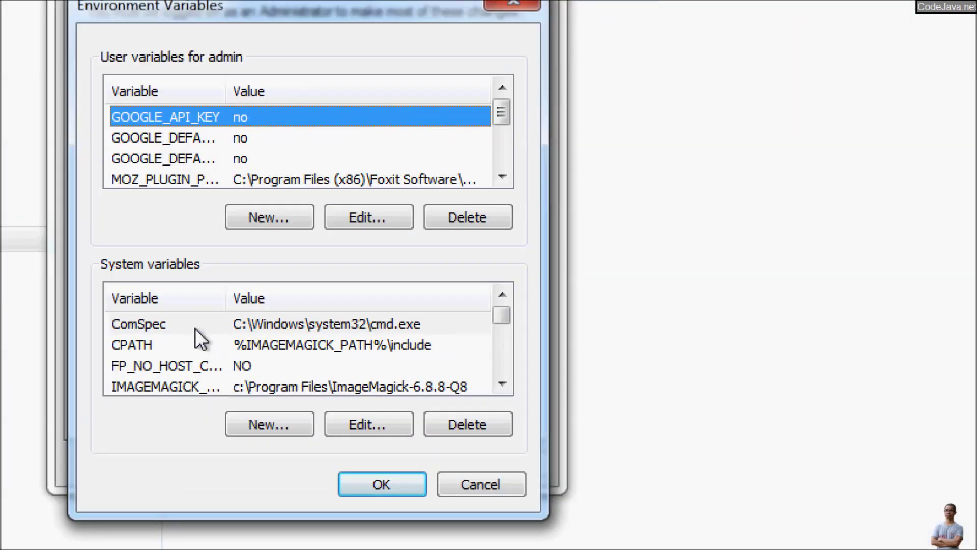
- Examine the JAVA_HOME and Path entries among the system variables to see how Path refers to the JDK
left_click(194, 329)
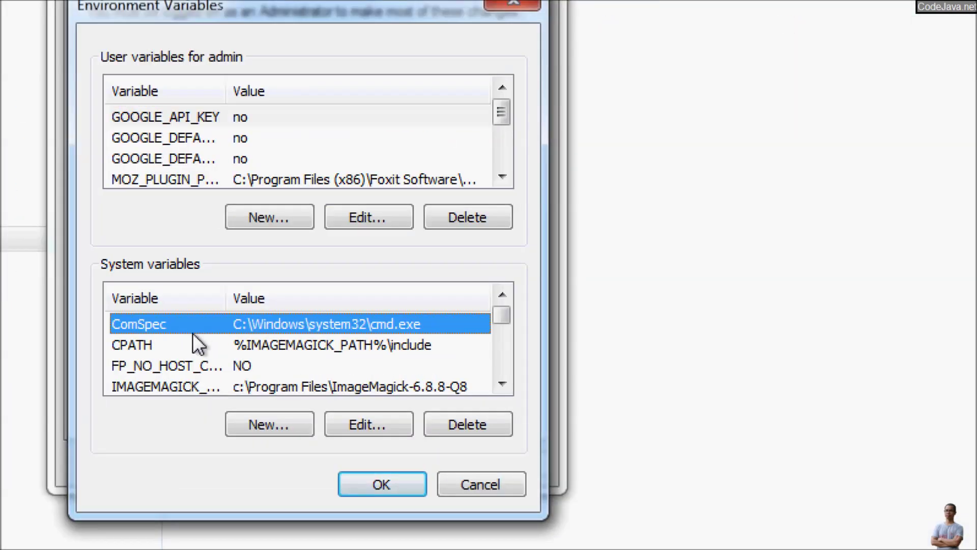
scroll(197, 371, "down", 2)
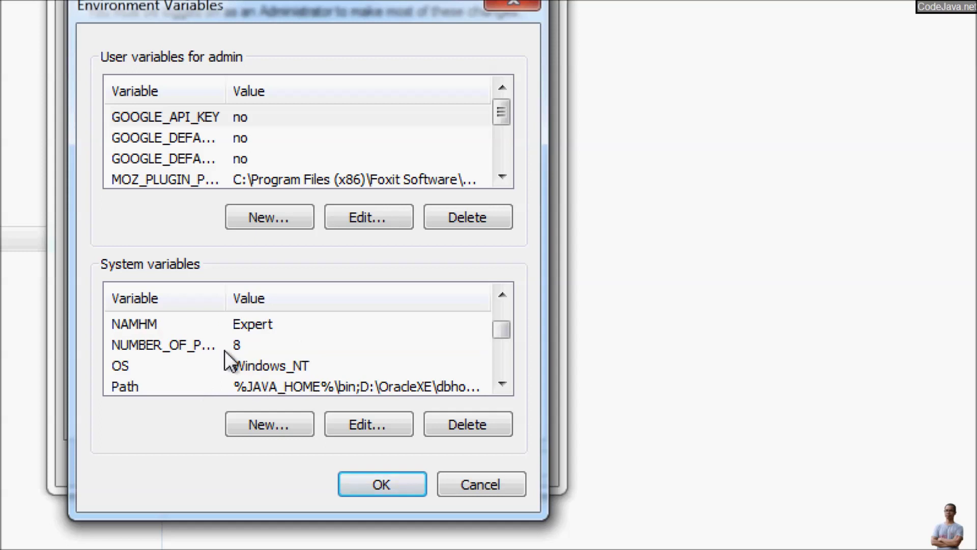
scroll(224, 350, "up", 1)
left_click(198, 325)
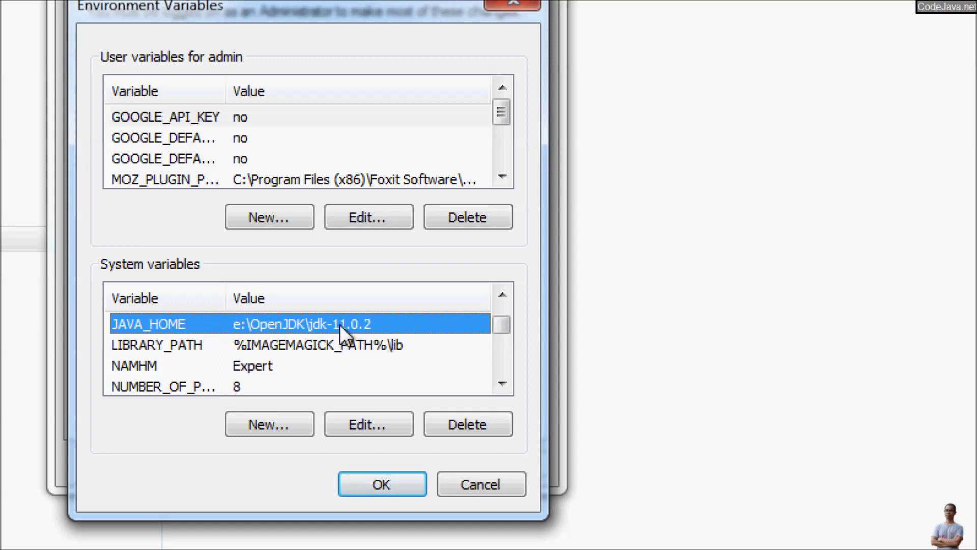
left_click(163, 359)
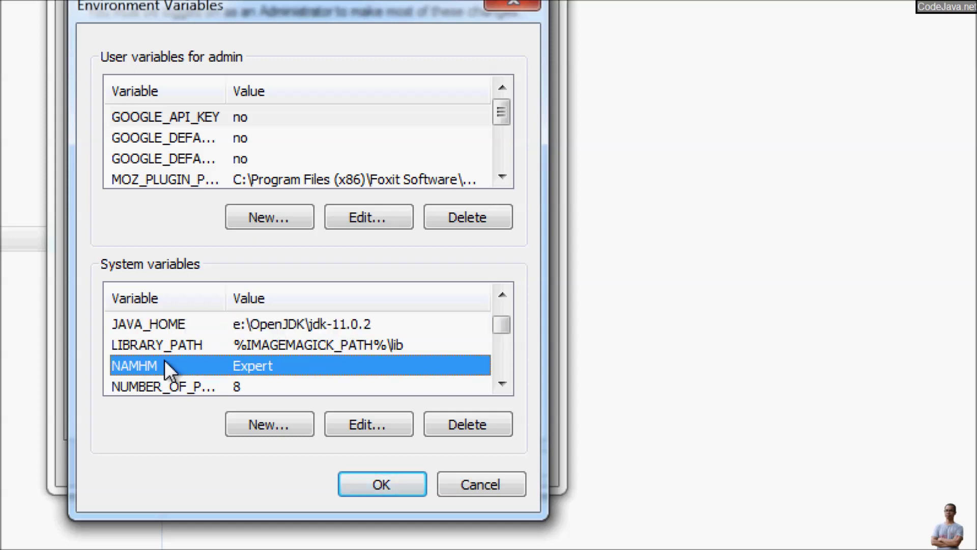
scroll(174, 364, "down", 1)
left_click(201, 378)
scroll(201, 386, "down", 1)
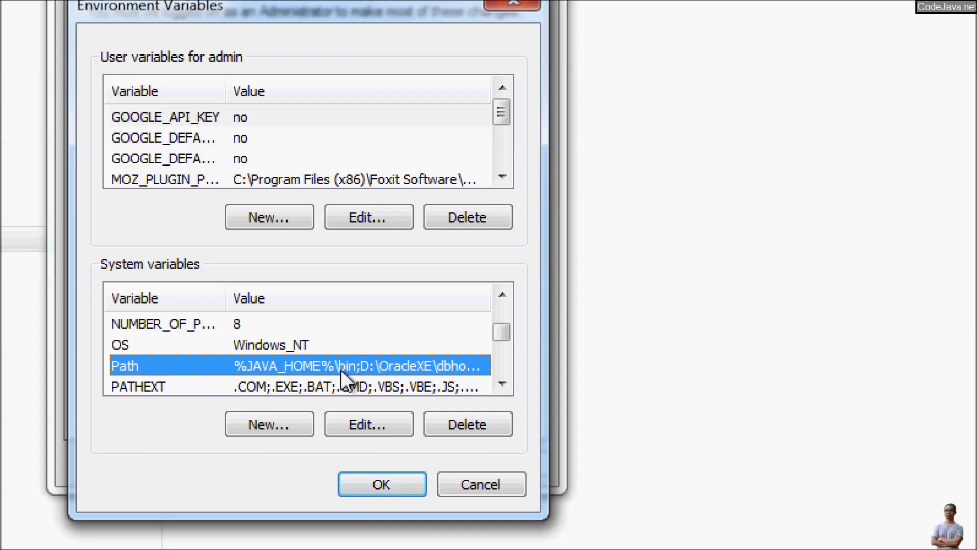
- Set the JAVA_HOME system variable to E:\OpenJDK\jdk-14 and apply the change, closing the system settings dialogs
scroll(317, 362, "up", 1)
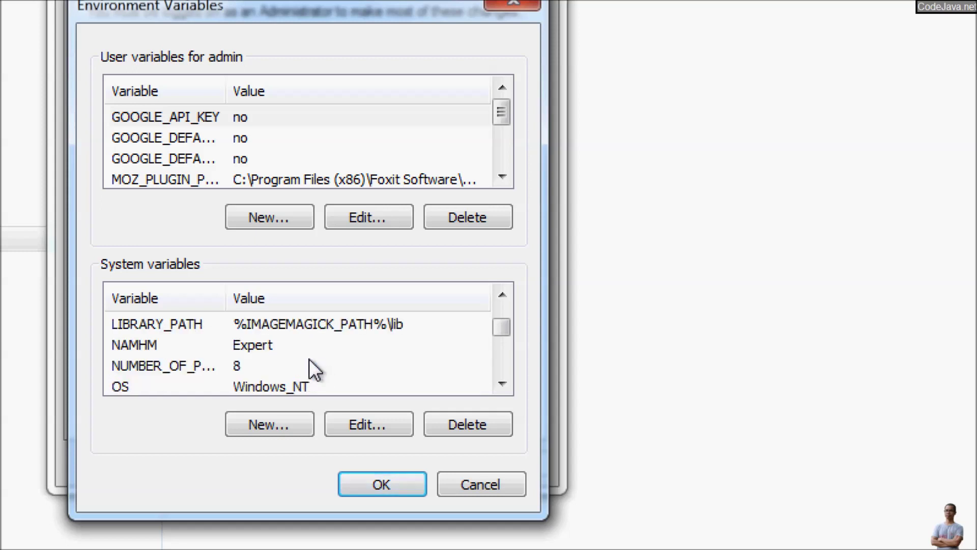
scroll(260, 352, "up", 1)
left_click(250, 351)
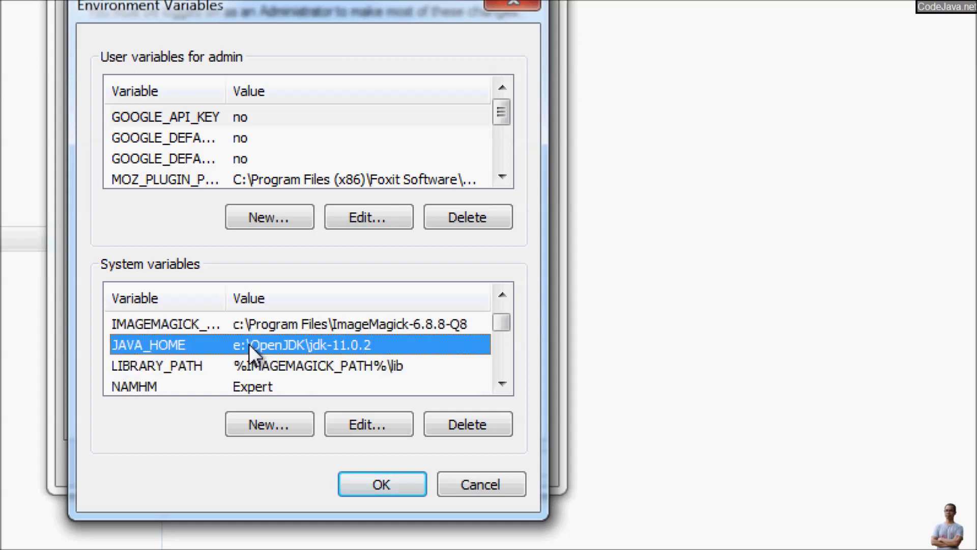
left_click(343, 422)
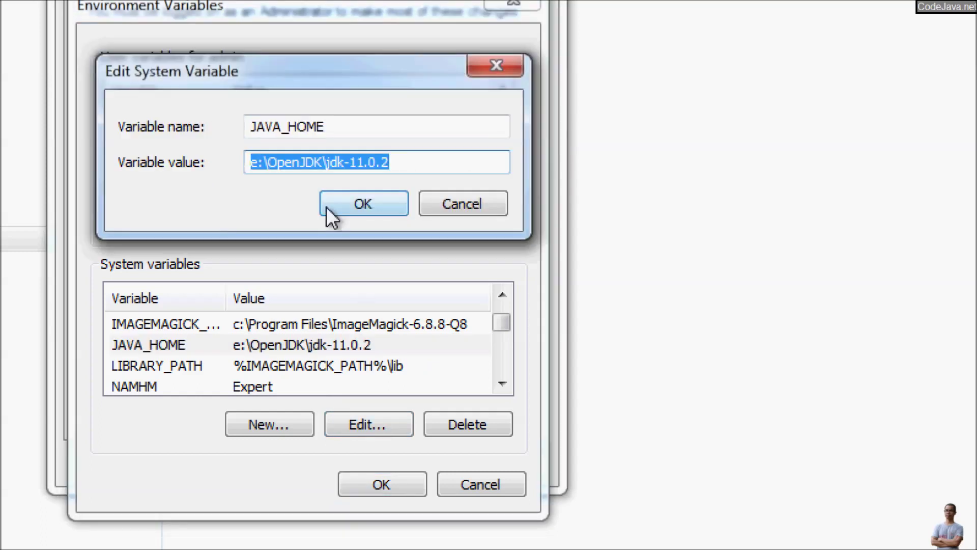
key("ctrl+v")
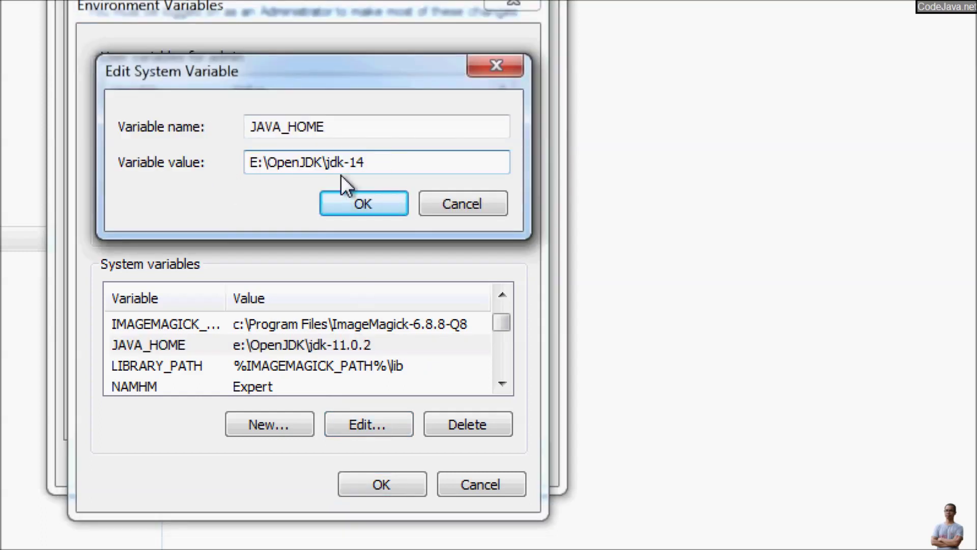
left_click(361, 204)
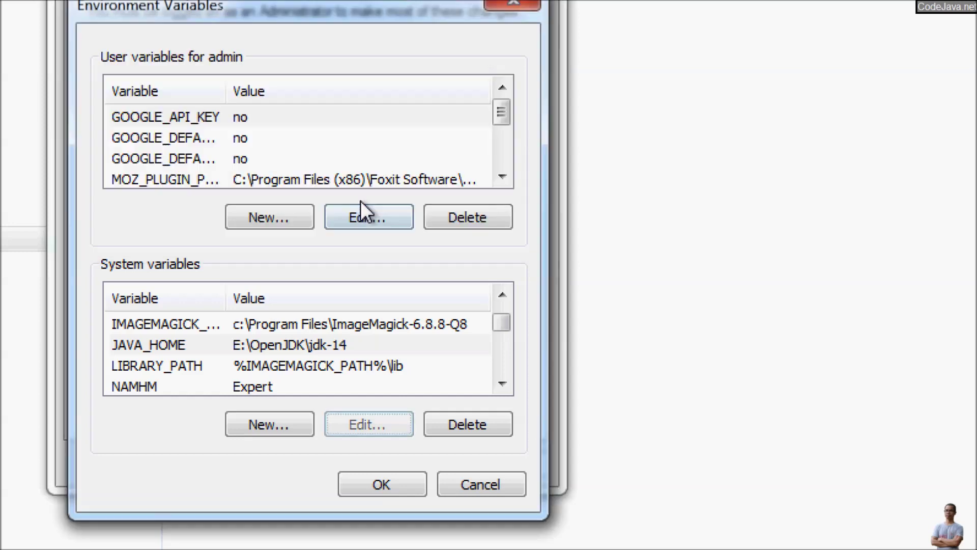
left_click(379, 485)
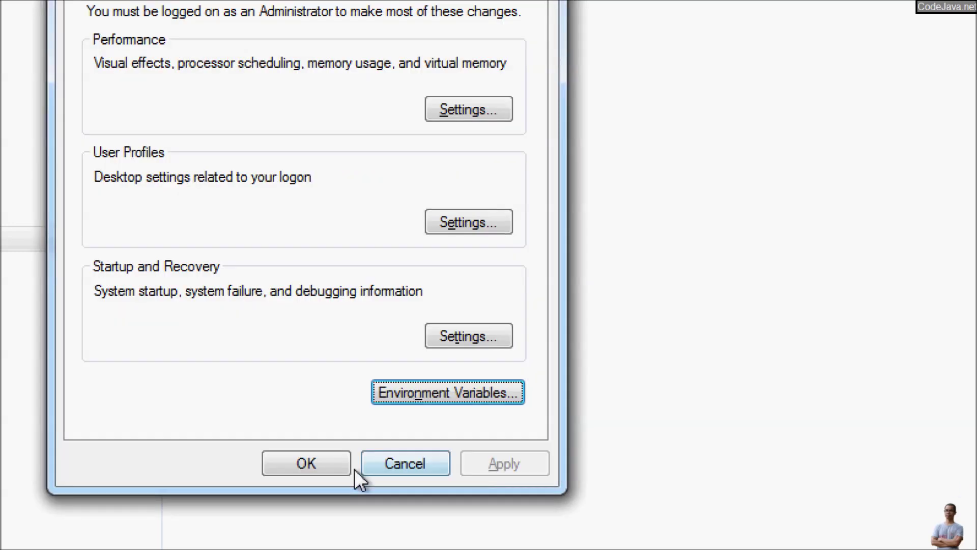
left_click(338, 465)
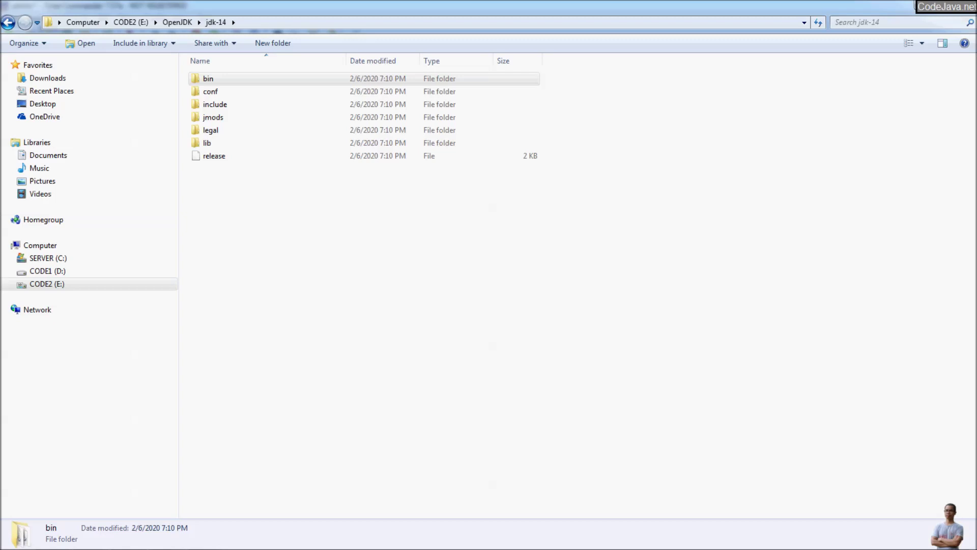
- Open a new Command Prompt and check the active Java version with java -version
left_click(15, 538)
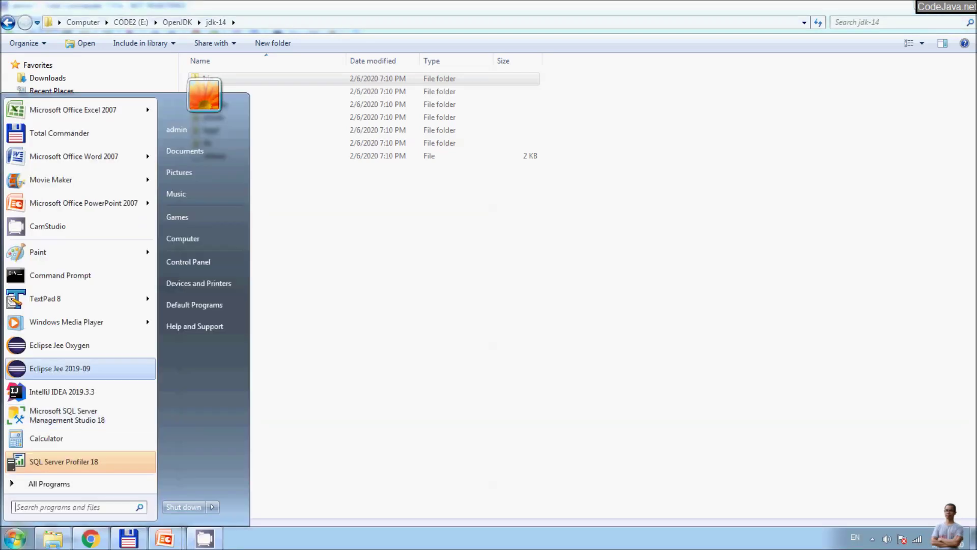
left_click(60, 275)
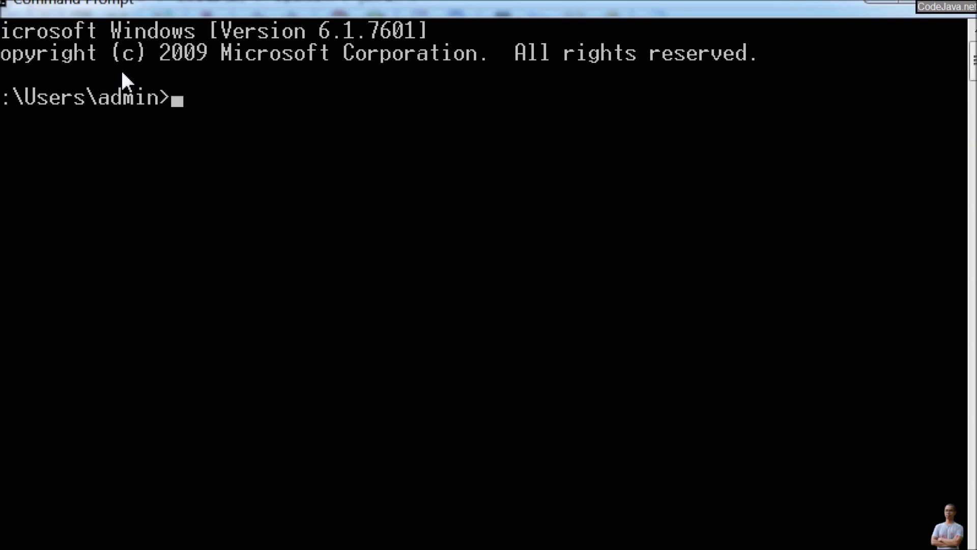
type("java -")
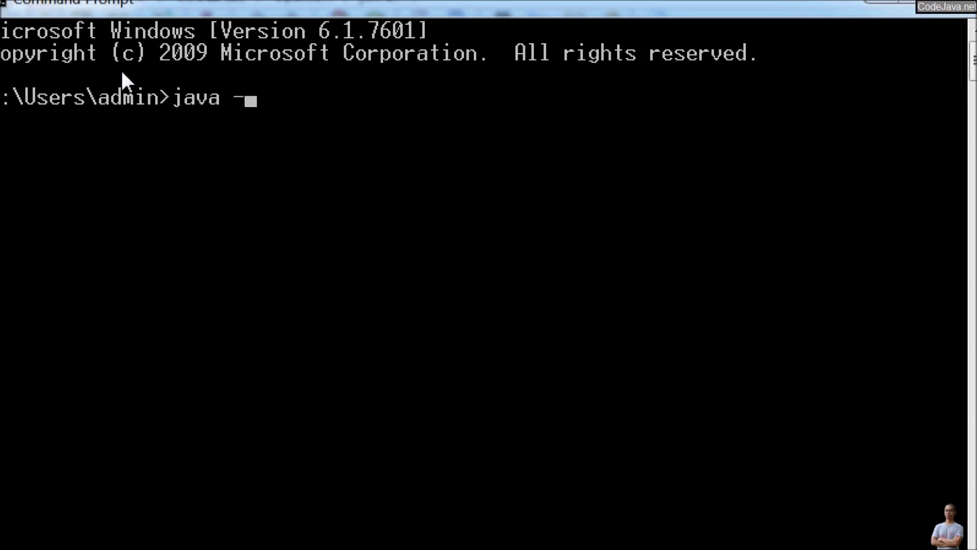
type("version")
key("Return")
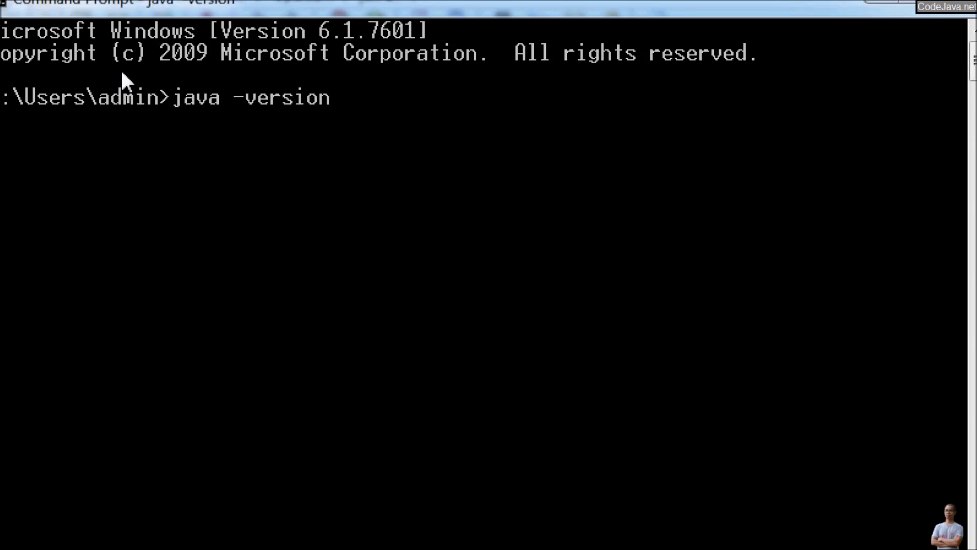